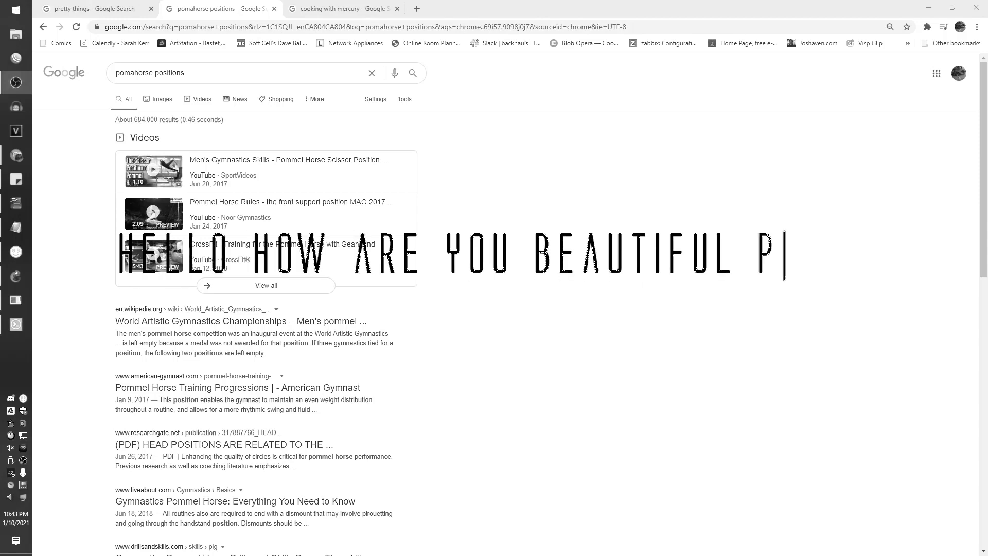
Step: Leave the Chrome search results and bring up the GNS3 'Remote site PTP' router topology
type("EOPLE")
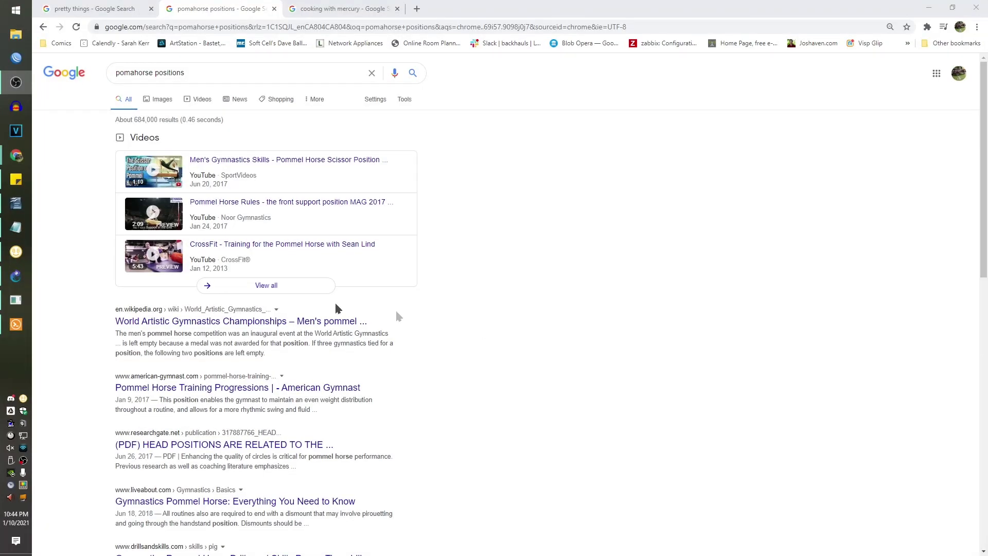
left_click(16, 276)
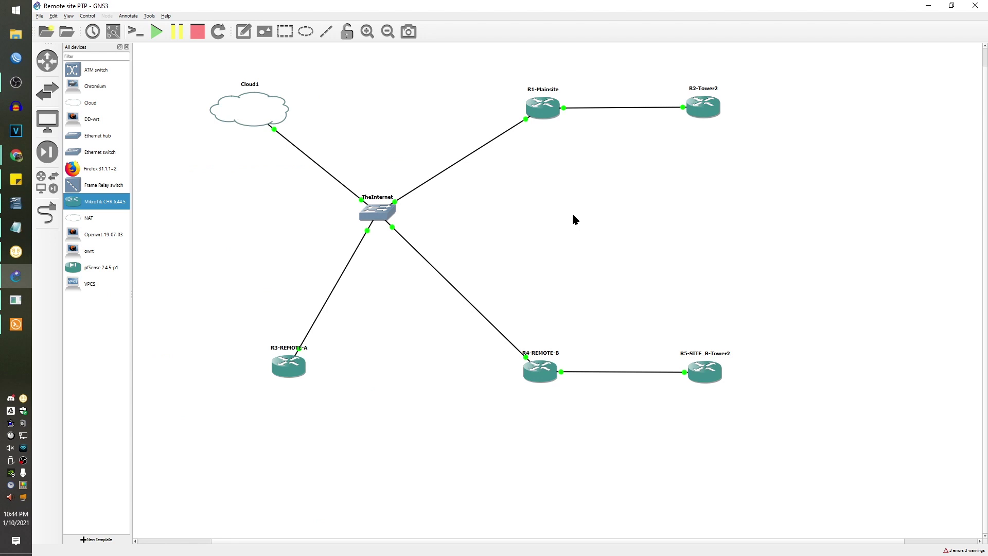
Step: Raise TheInternet switch on the canvas and inspect R2-Tower2 and R1-Mainsite
key("ctrl+z")
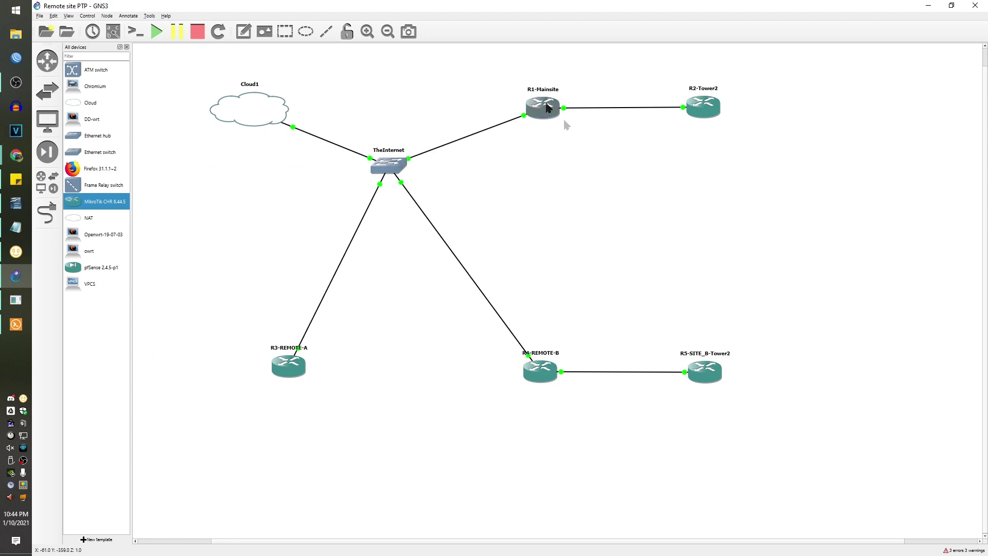
left_click(699, 112)
left_click(536, 107)
mouse_move(713, 108)
Step: Shift R3-REMOTE-A further left and nudge R4-REMOTE-B slightly right
left_click_drag(289, 367, 352, 456)
left_click_drag(427, 436, 240, 362)
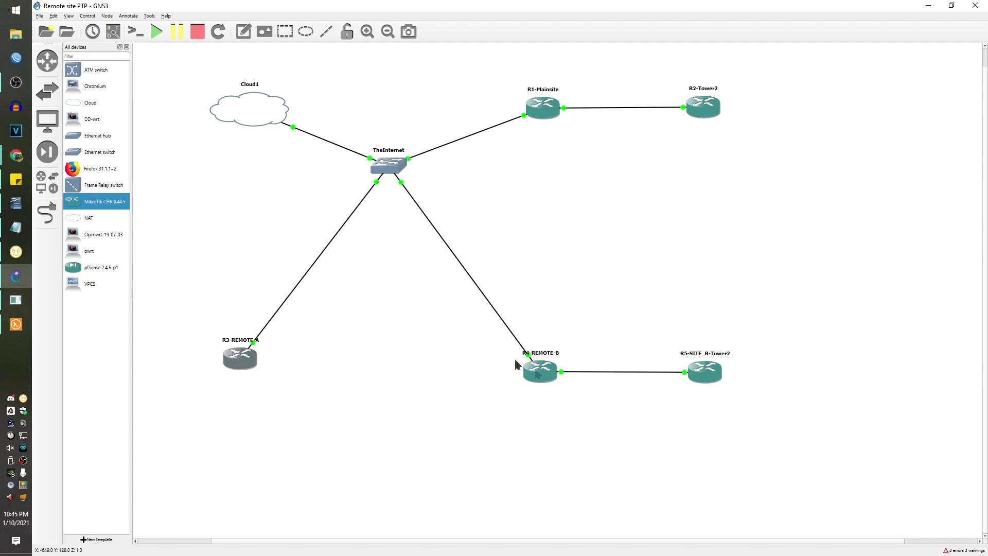
mouse_move(536, 375)
left_mouse_down()
mouse_move(545, 361)
mouse_move(547, 380)
left_mouse_up()
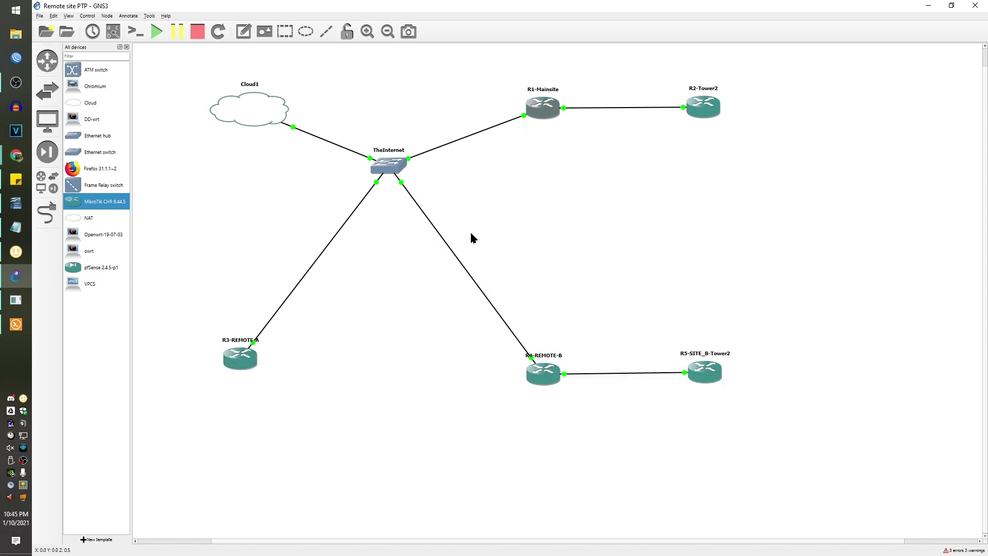
Step: Connect WinBox to R1-Mainsite from the Neighbors list and park its session top-left
left_click(20, 58)
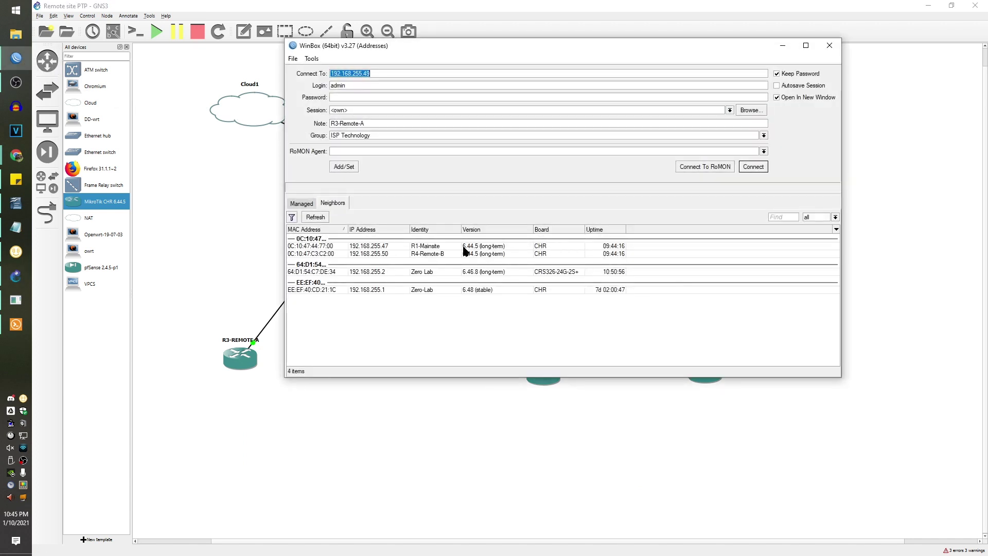
left_click(494, 254)
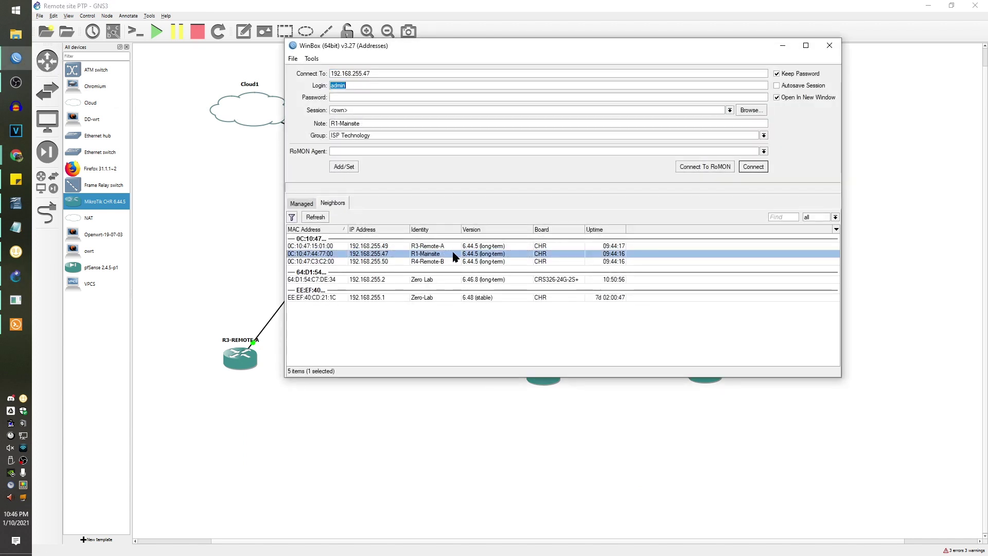
left_click(761, 166)
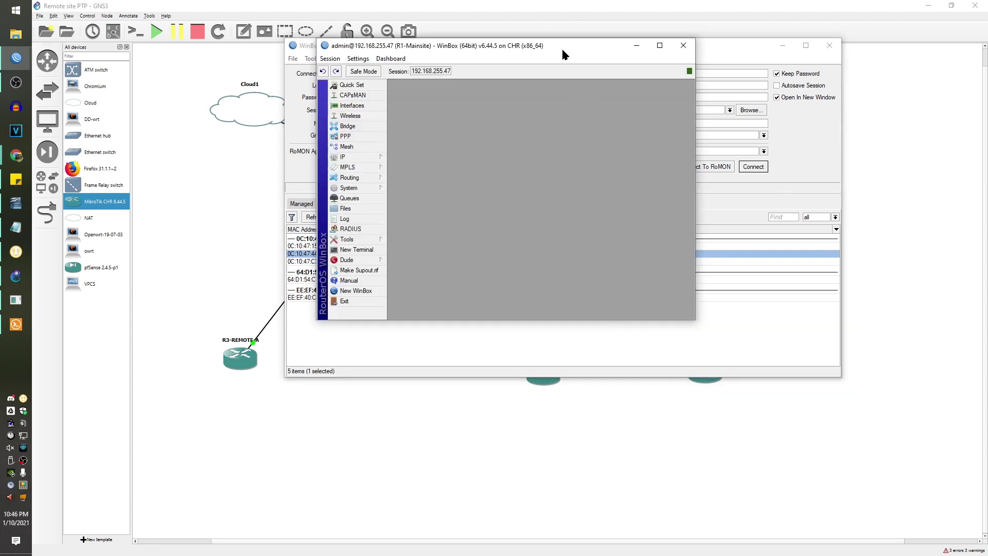
left_click_drag(564, 55, 405, 466)
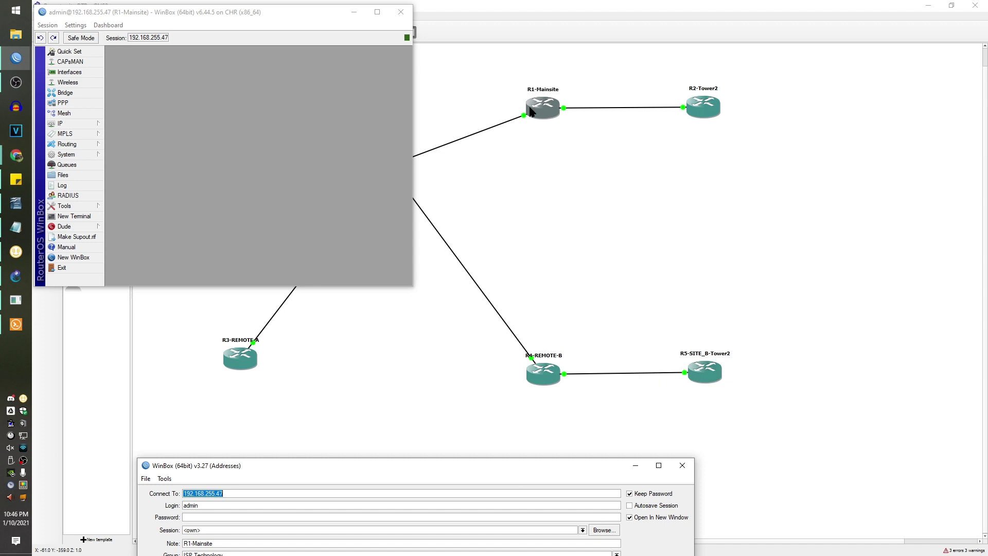
Step: Open a session to R4-Remote-B and close its OSPF, address and bridge windows
left_click_drag(505, 469, 770, 118)
double_click(545, 330)
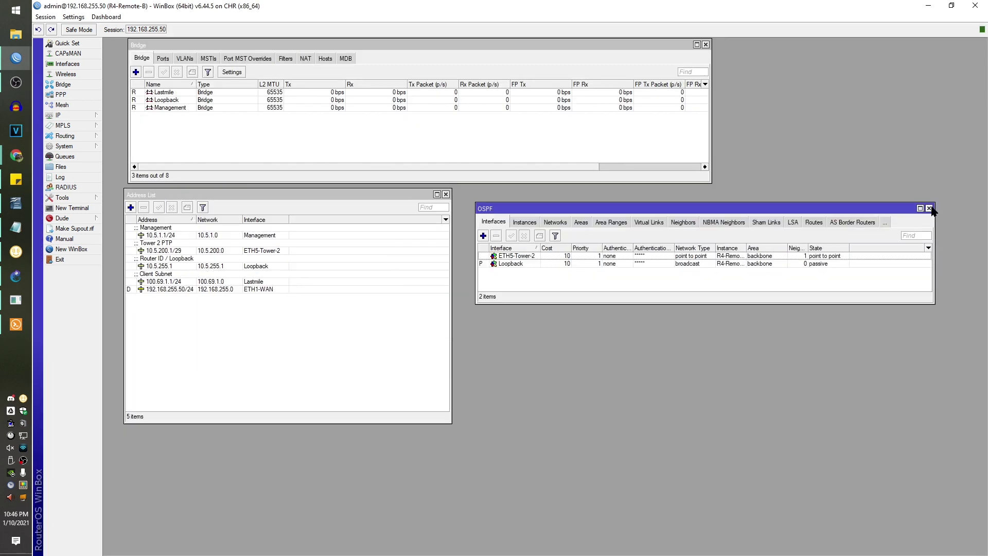
left_click(929, 208)
left_click(446, 195)
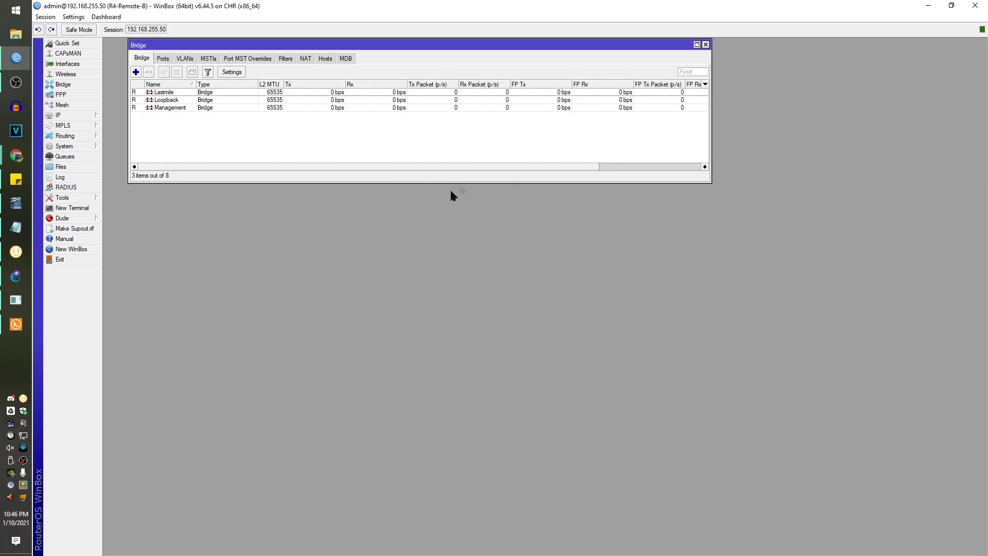
left_click(706, 45)
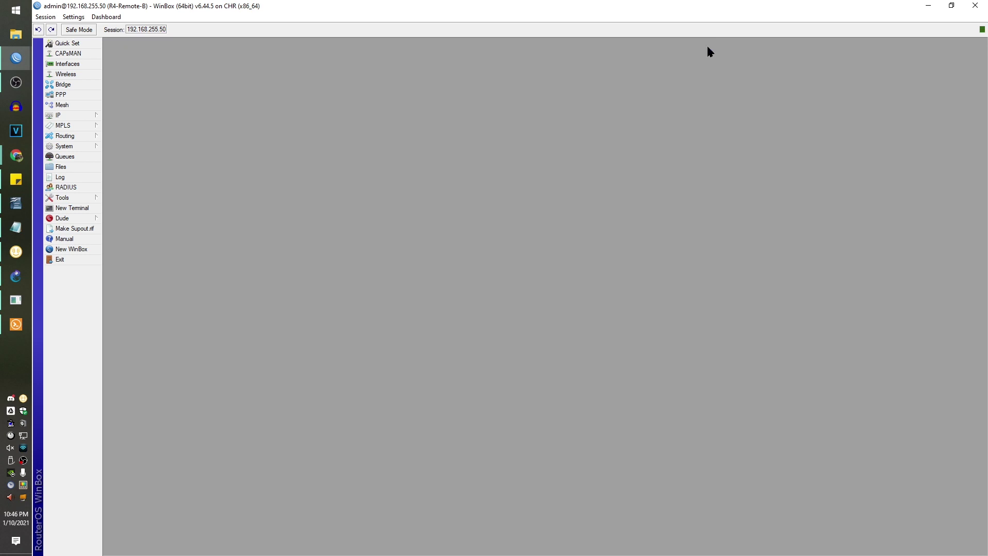
Step: Glance at R4-Remote-B's routing table, then close it
left_click(66, 116)
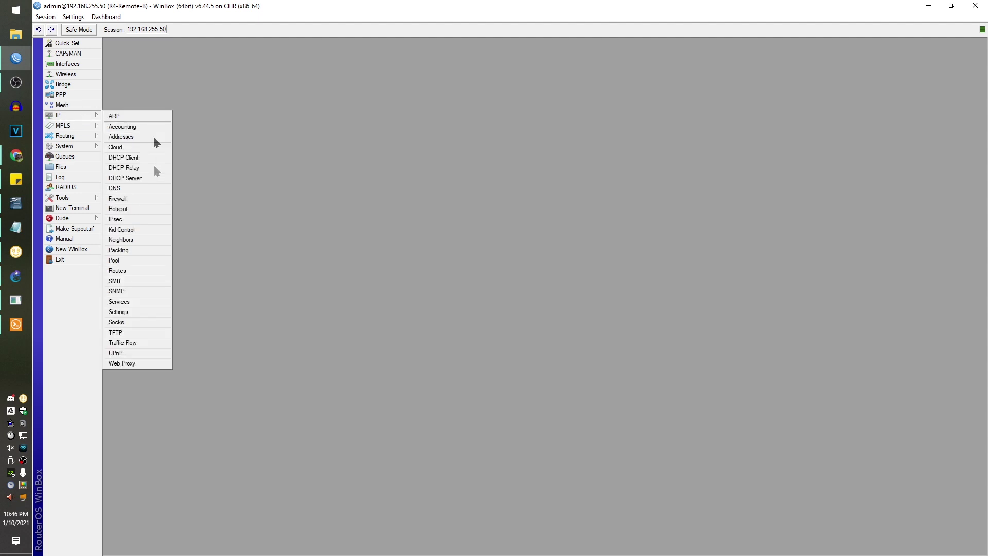
left_click(134, 269)
left_click_drag(499, 207, 741, 102)
left_click(829, 101)
Step: Tile the sessions: R4-Remote-B on the right half, R1-Mainsite on the left half
left_click(951, 6)
left_click_drag(591, 114, 764, 15)
left_click_drag(617, 290, 530, 530)
left_click_drag(412, 287, 521, 534)
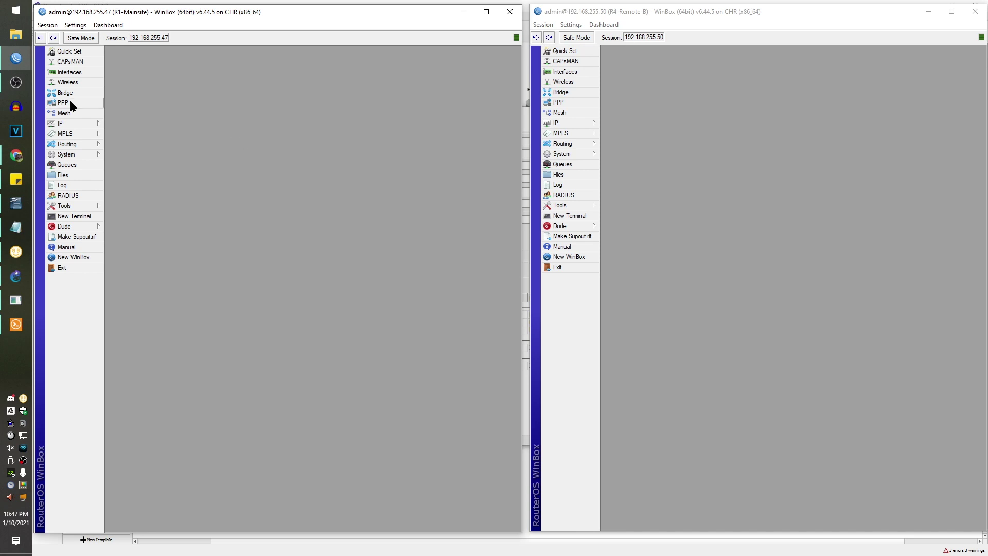
Step: Copy R4's WAN address 192.168.255.50/24 from its address list, then bring up R1's PPP window
left_click(724, 146)
left_click(576, 124)
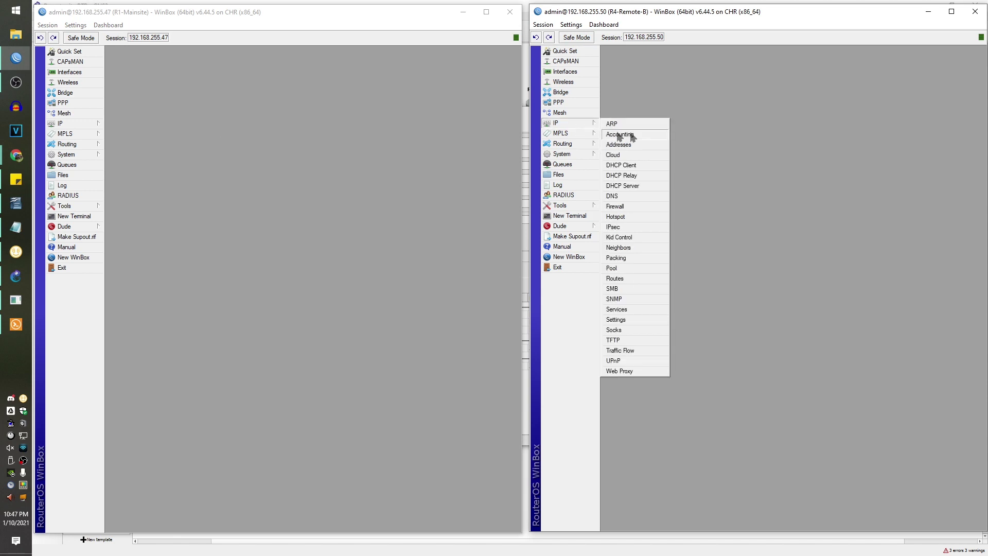
left_click(647, 144)
left_click(706, 297)
double_click(706, 299)
double_click(762, 272)
right_click(770, 272)
left_click(784, 284)
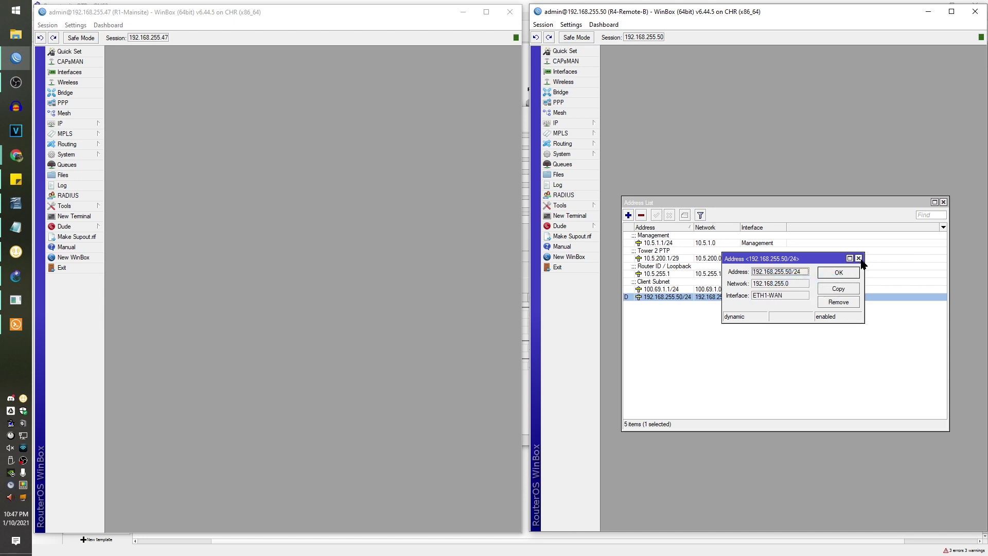
left_click(858, 258)
left_click(67, 106)
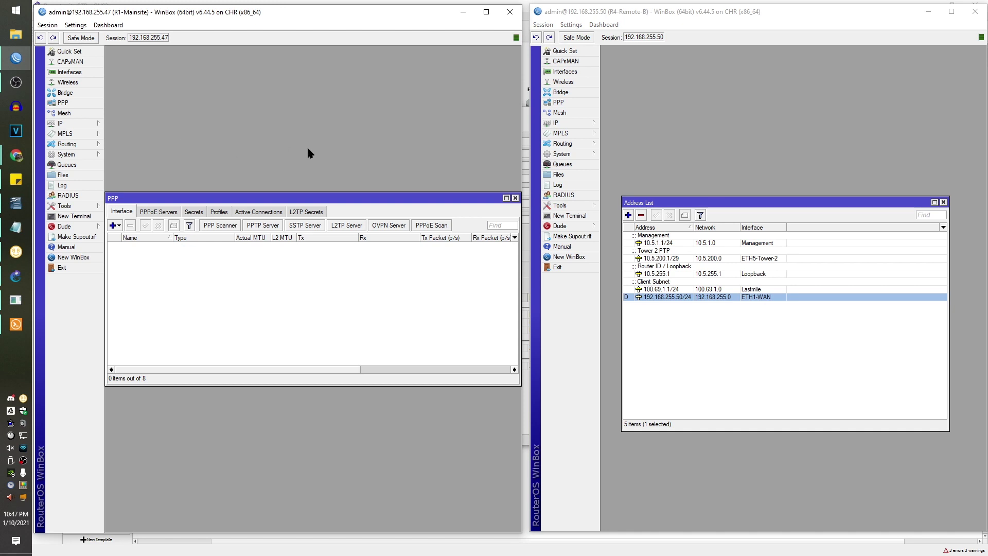
Step: Turn on R1's SSTP server with default profile VPN and apply the settings
left_click(312, 225)
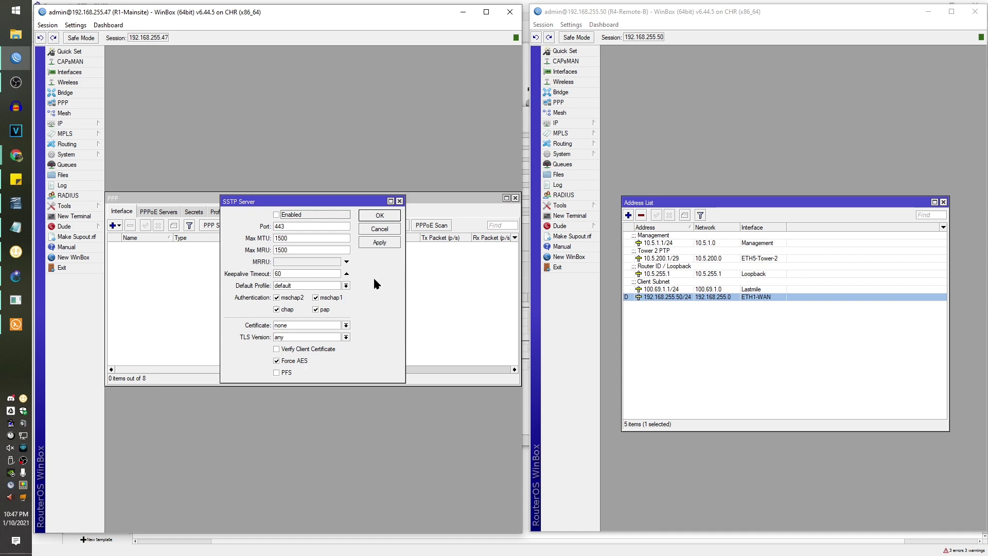
left_click_drag(341, 205, 332, 316)
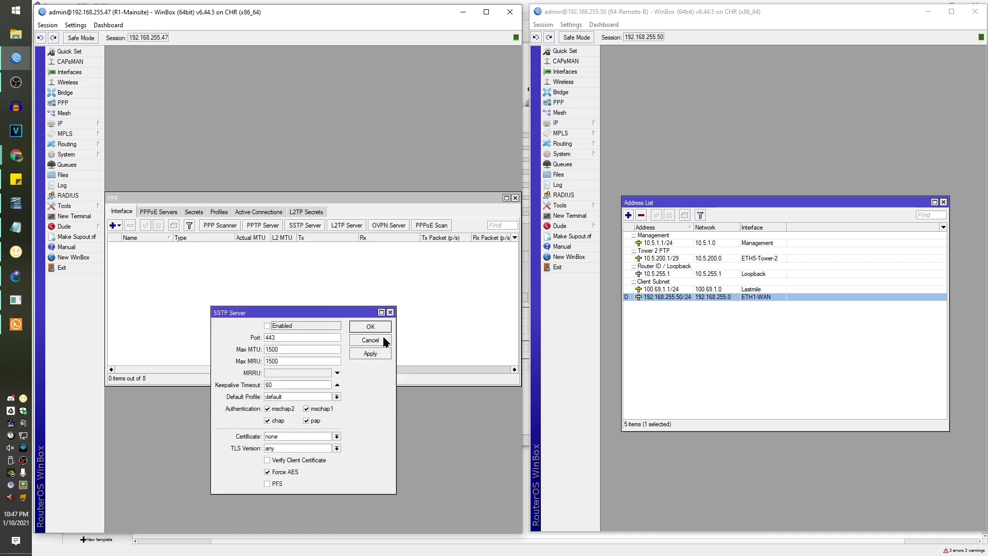
left_click_drag(304, 312, 290, 52)
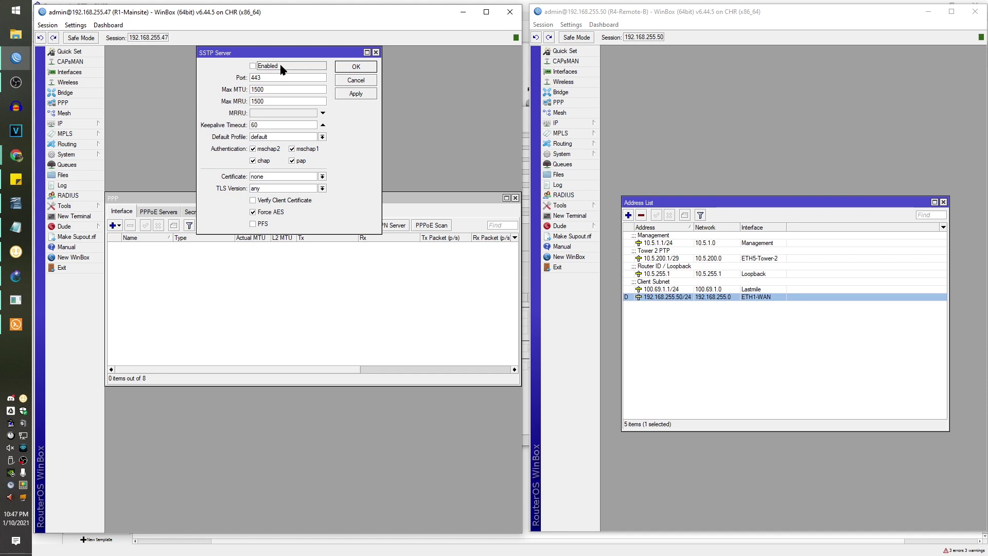
left_click(280, 67)
left_click(304, 136)
left_click(297, 159)
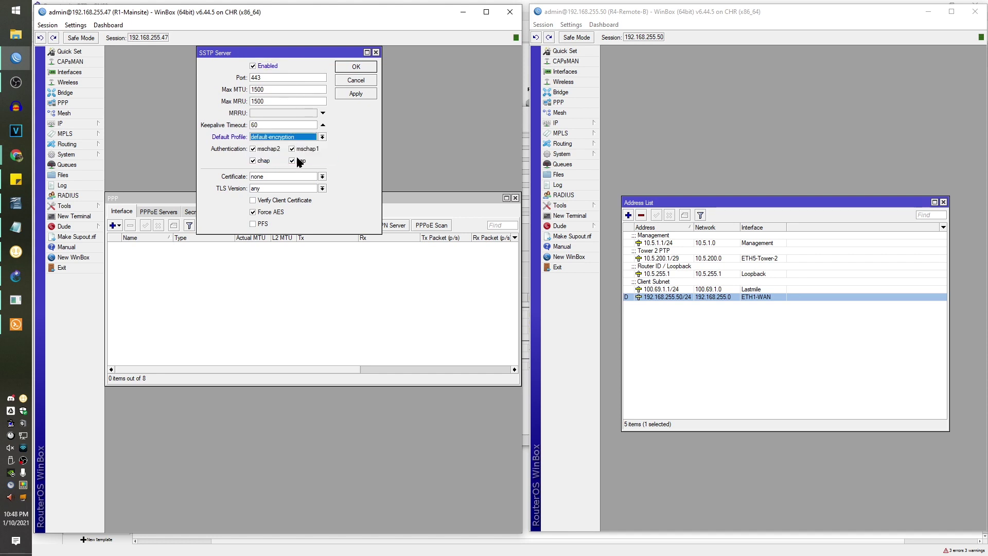
left_click(323, 137)
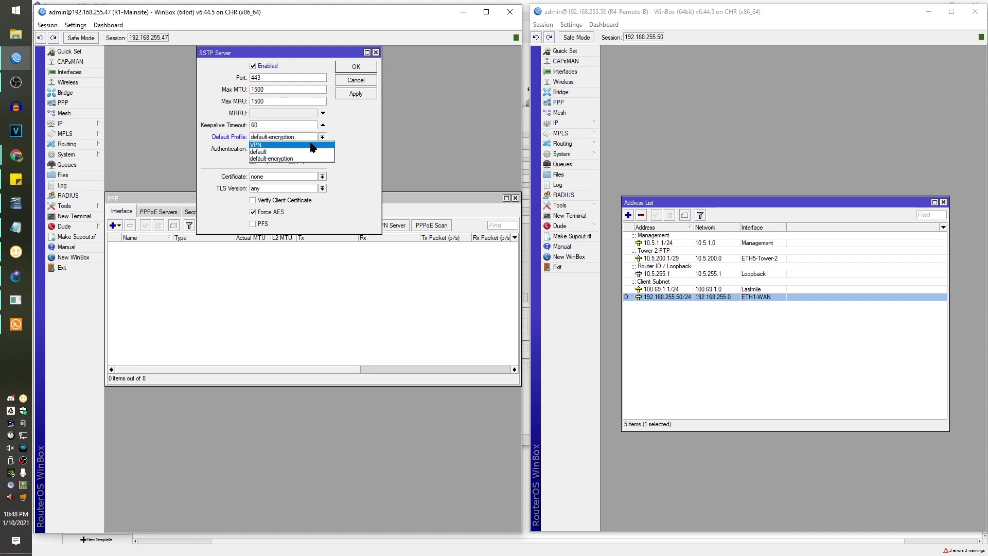
left_click(312, 145)
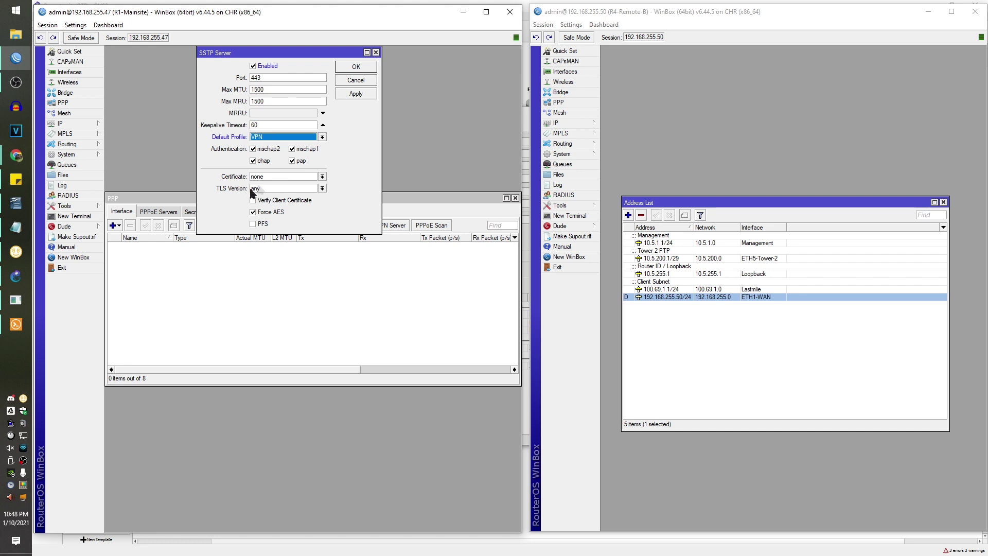
left_click(354, 97)
left_click(357, 67)
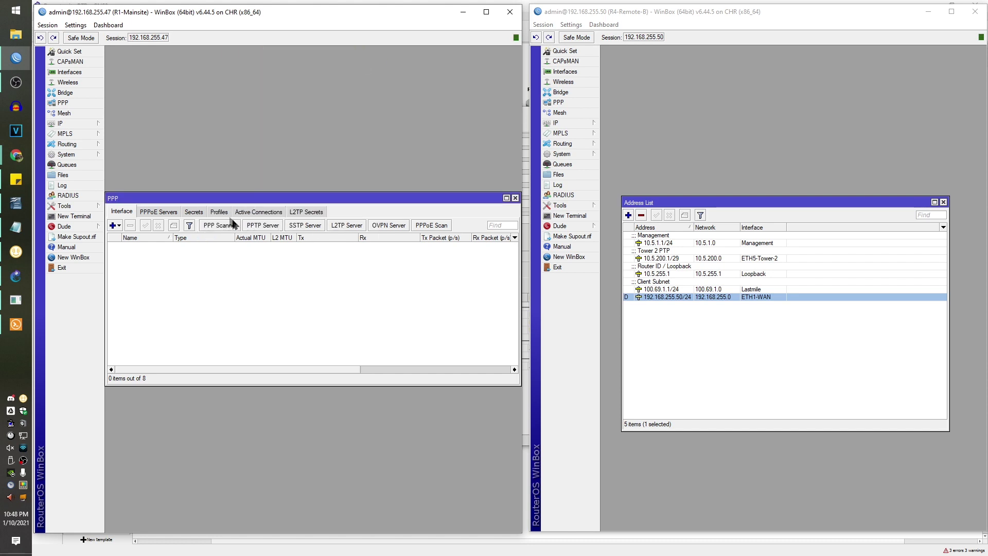
Step: Add a PPP secret named R4-Remote-B with caller ID 192.168.255.50 and profile VPN
left_click(194, 212)
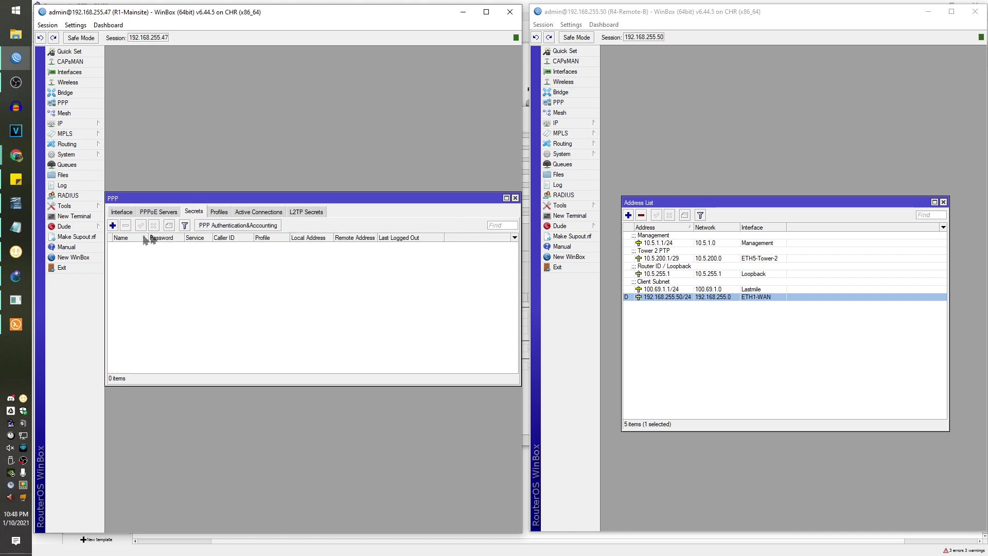
left_click(113, 226)
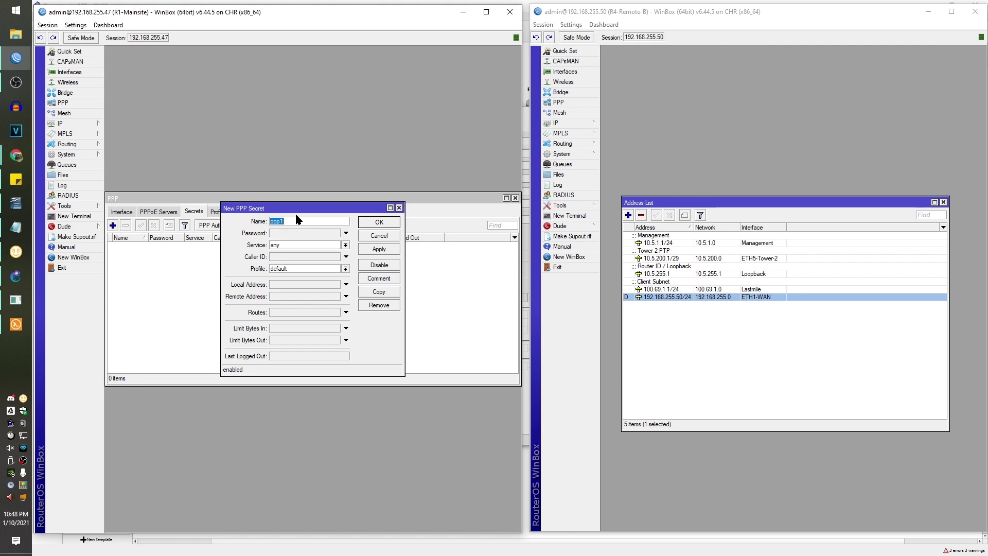
type("R4-Remote-B")
left_click(289, 254)
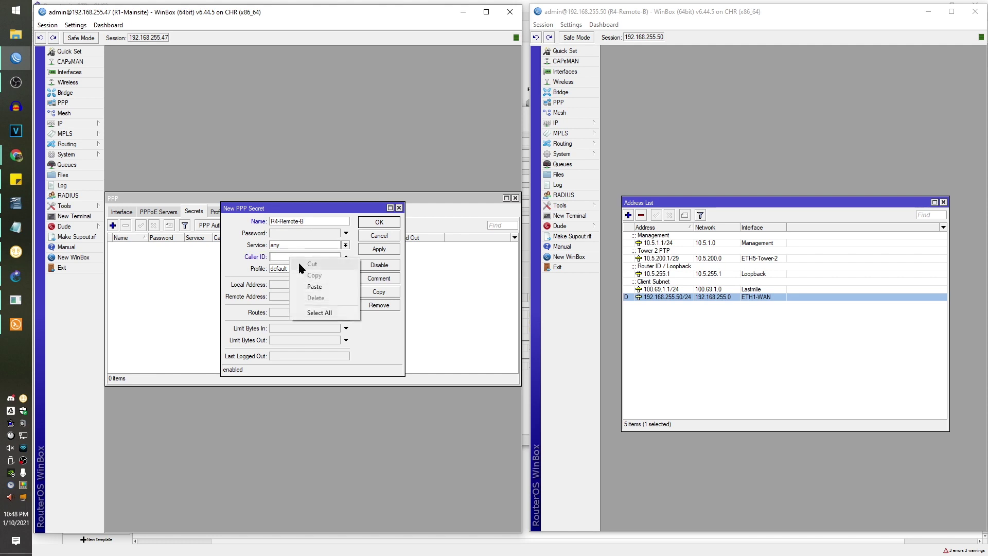
left_click(317, 287)
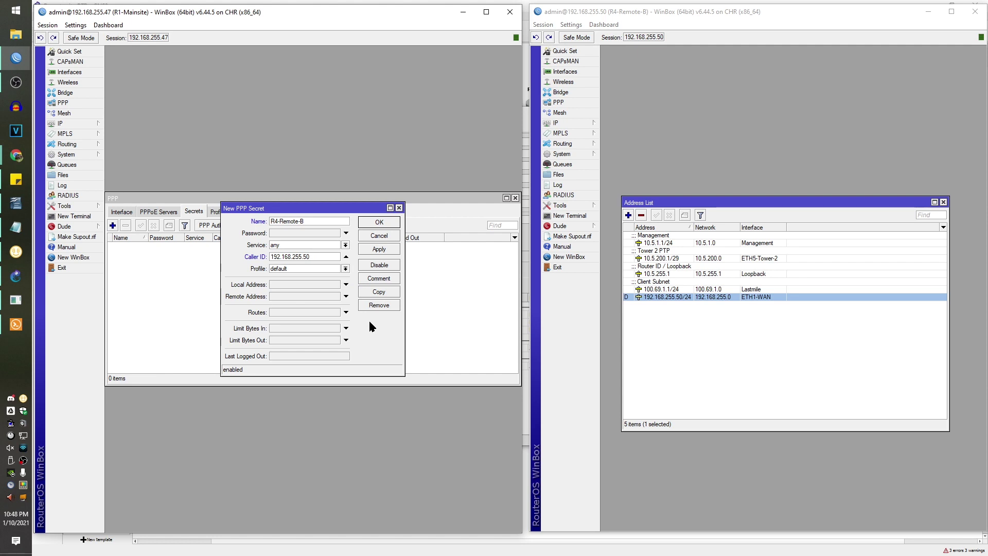
left_click(330, 268)
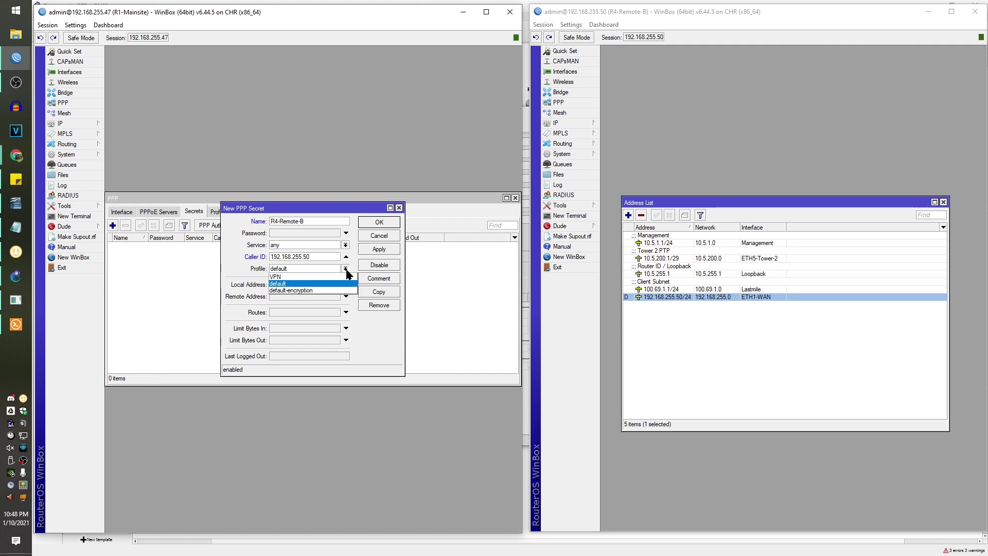
left_click(291, 290)
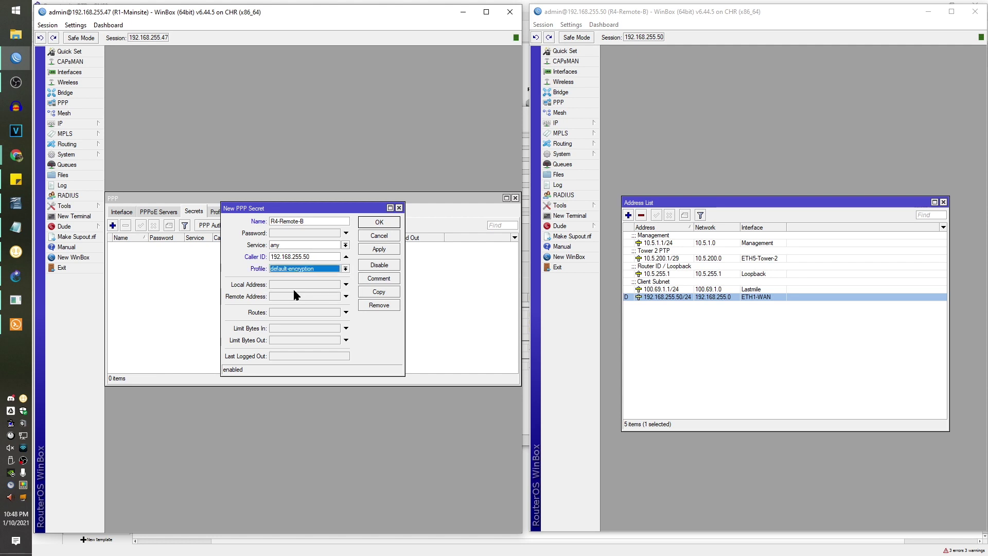
left_click(345, 268)
left_click(328, 278)
left_click(285, 286)
Step: After checking R1's addresses, set the secret's local address 172.20.3.0 and remote 172.20.3.1
type("172.20.")
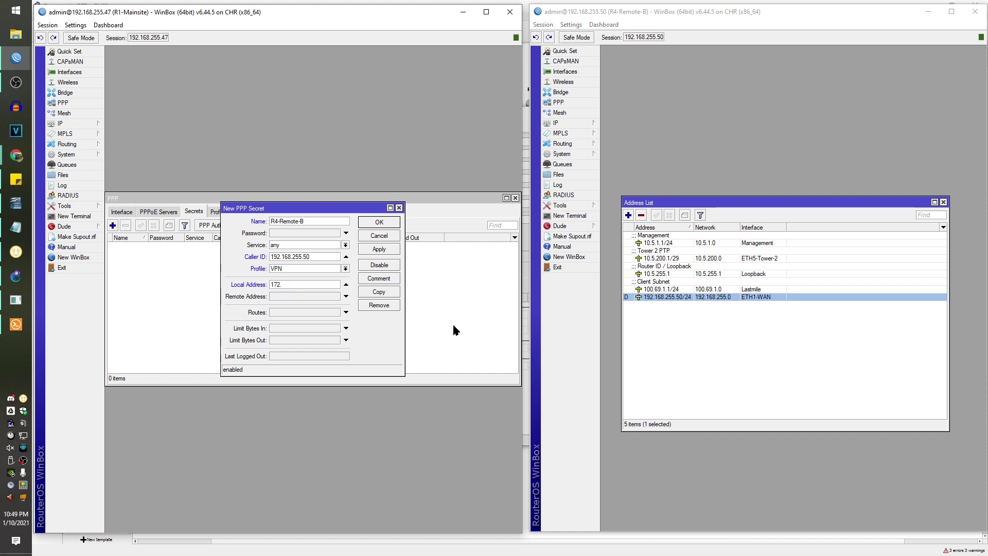
left_click(60, 125)
left_click(137, 149)
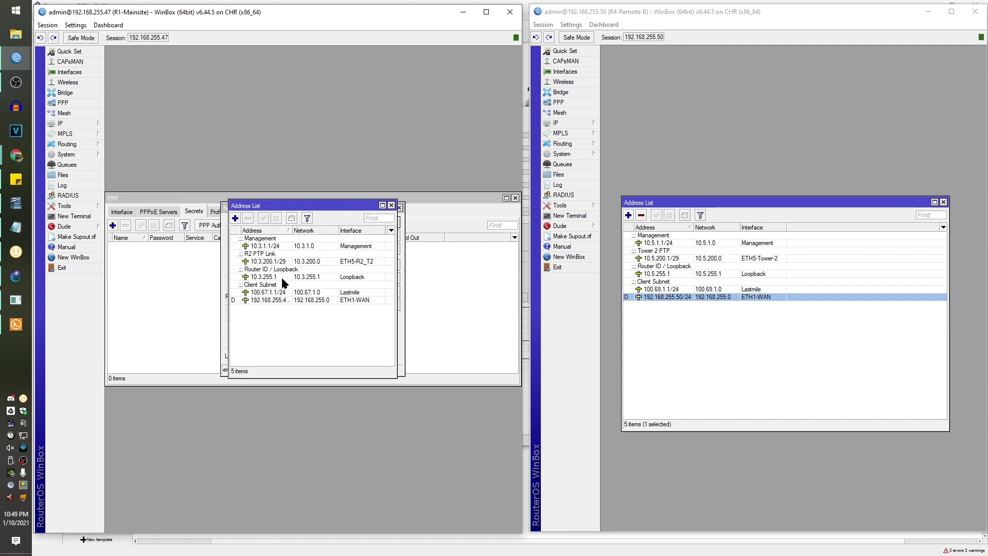
left_click(391, 206)
left_click(325, 285)
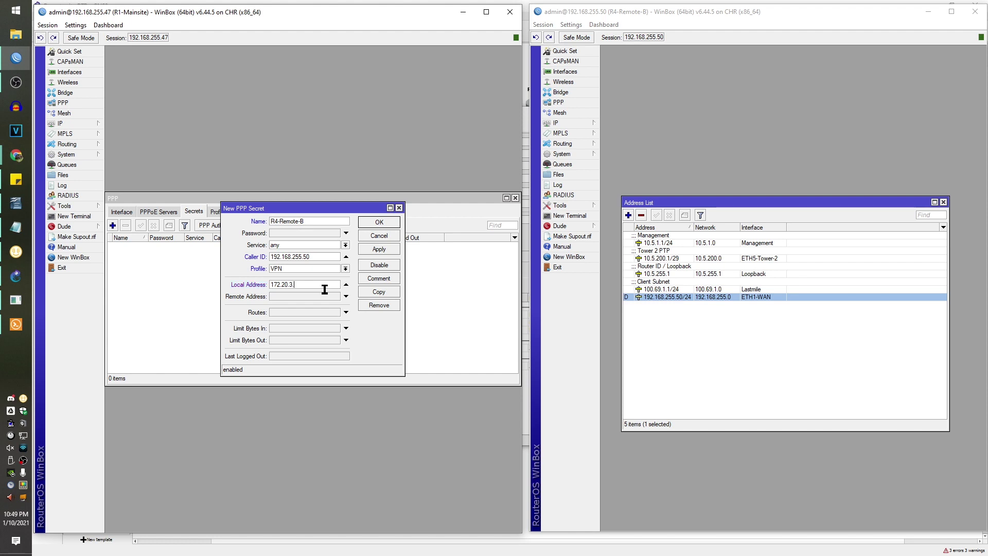
type("172.20.3.0")
left_click(316, 295)
type("172.20.3")
Step: Check R4's address list and enter the secret's route to 10.5.0.0/16
left_click(669, 254)
left_click(669, 243)
left_click(671, 273)
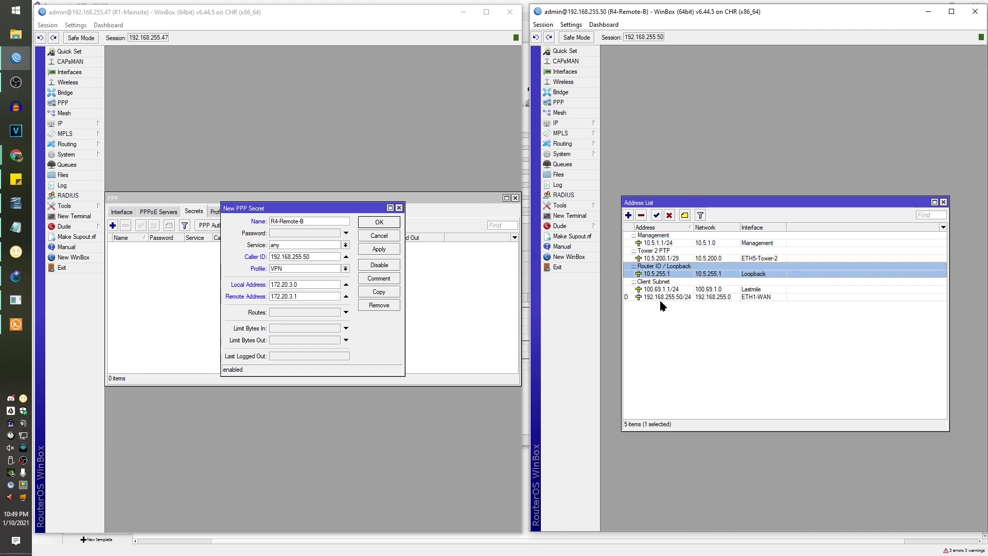
key("Down")
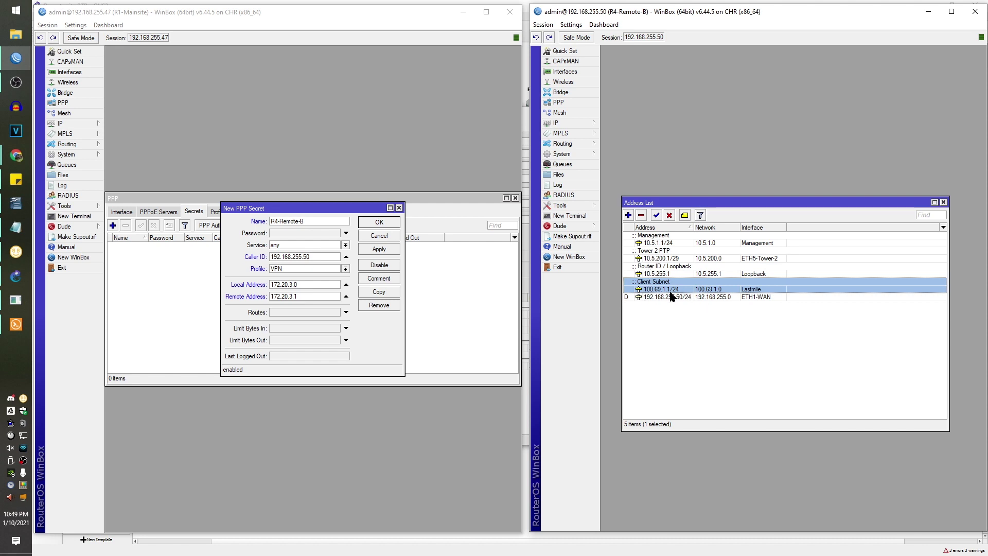
left_click(291, 312)
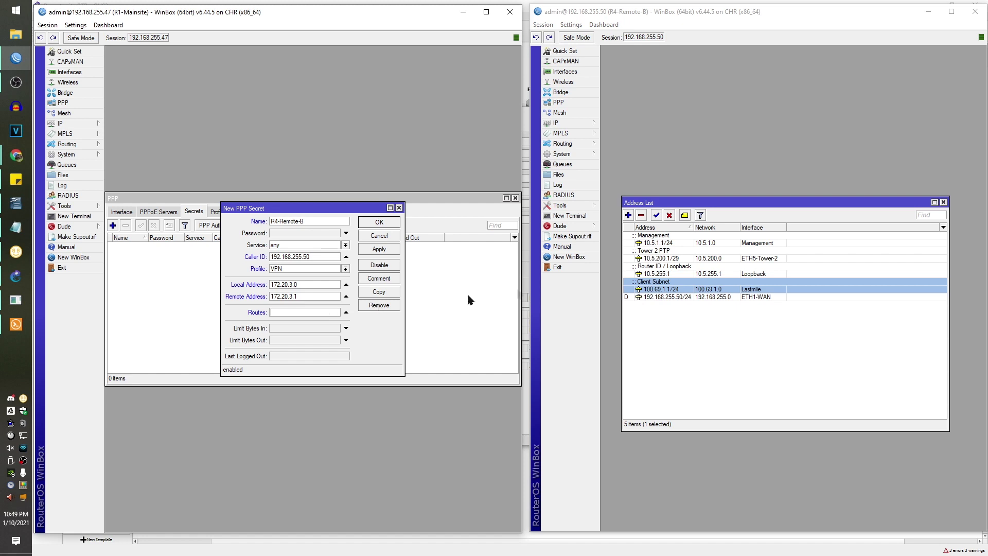
left_click(677, 259)
left_click(293, 313)
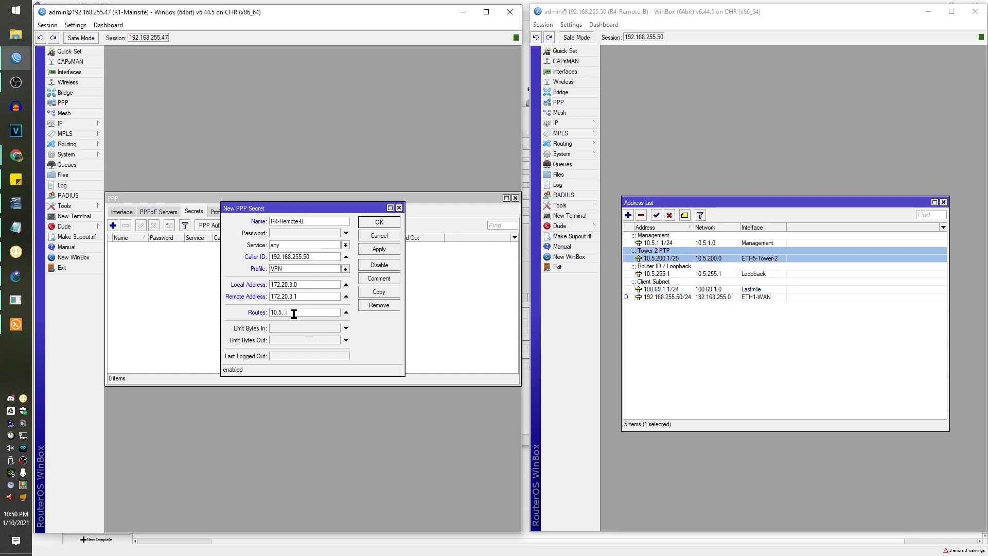
type("10.5.0.0/16")
mouse_move(659, 295)
Step: Save the R4-Remote-B secret, then limit it to the sstp service with a password
left_click(379, 222)
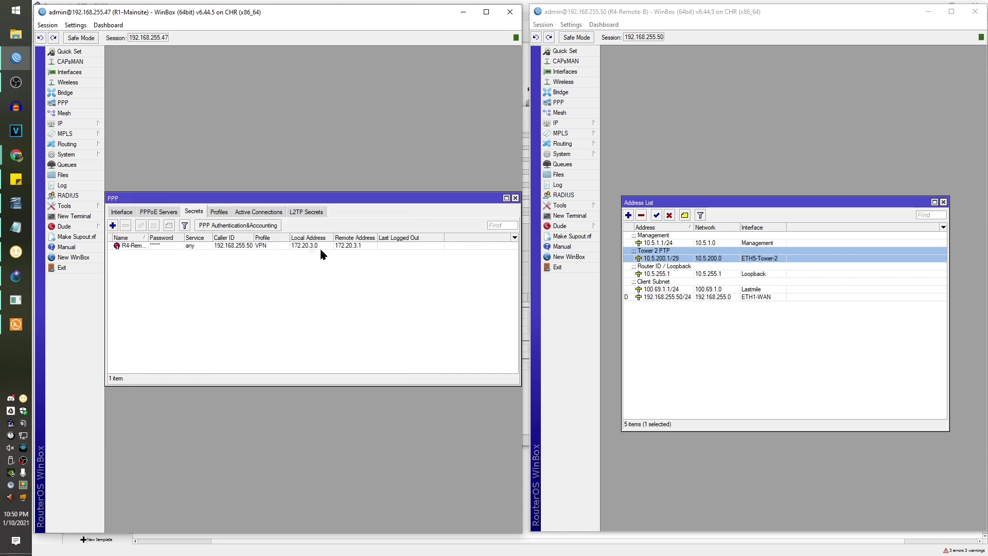
double_click(209, 247)
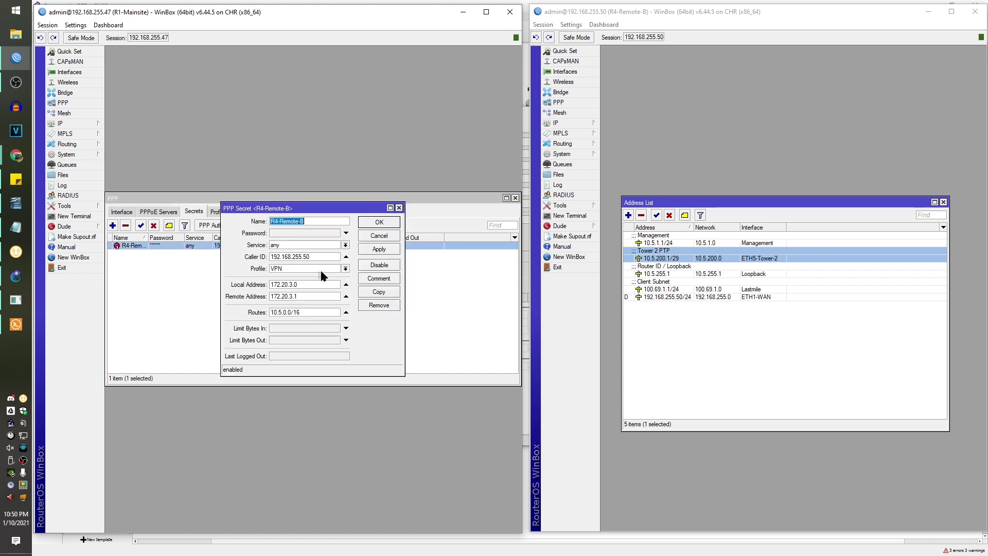
left_click(346, 245)
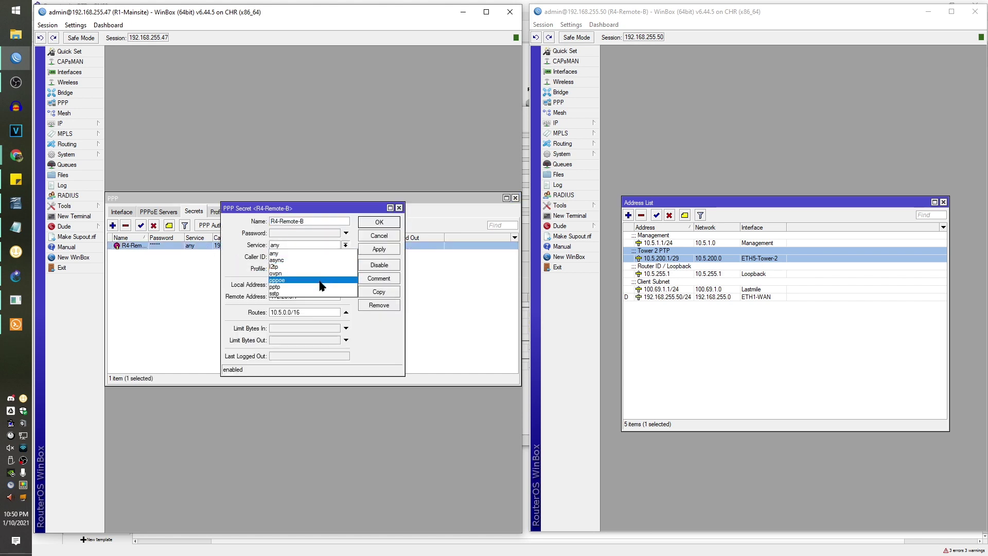
left_click(306, 293)
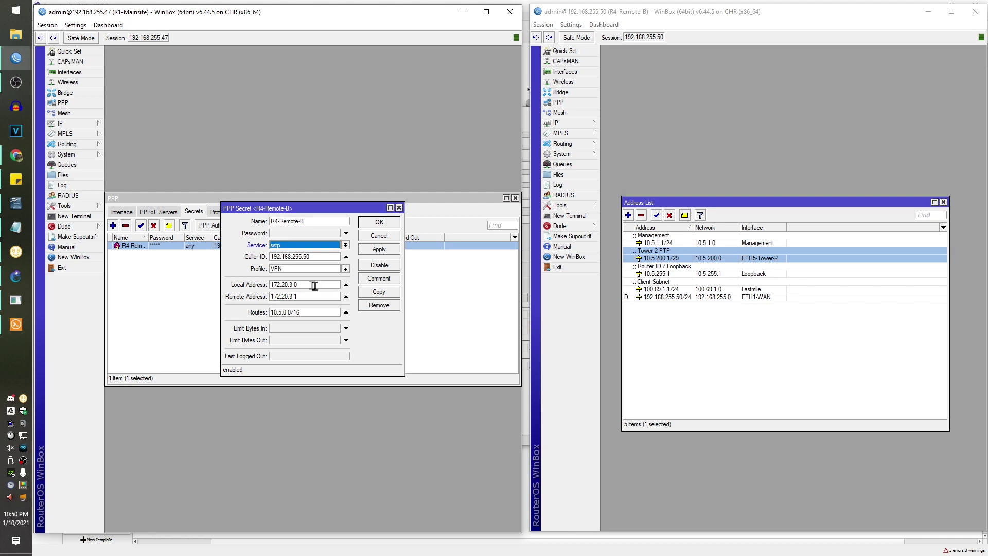
left_click(318, 255)
left_click(317, 234)
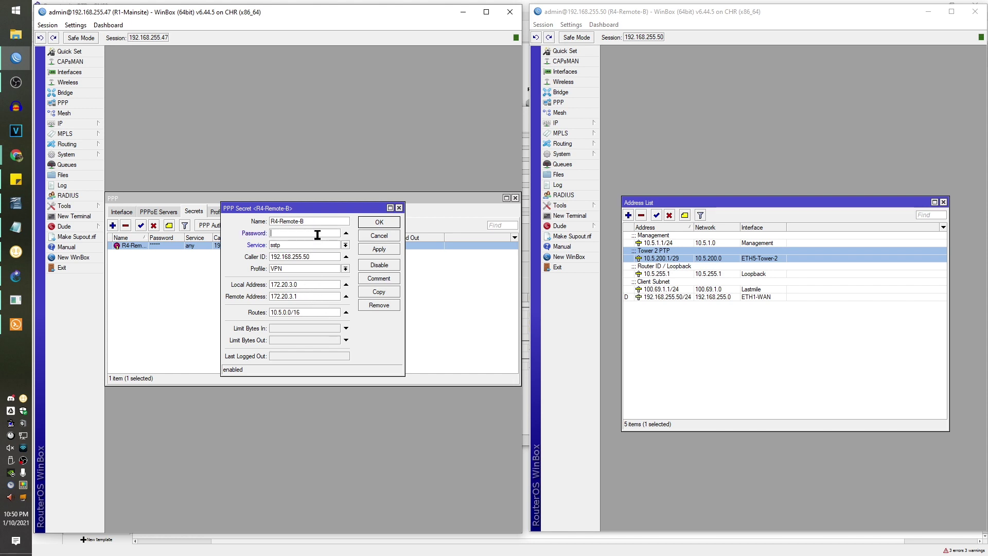
type("******")
left_click(379, 249)
left_click(379, 223)
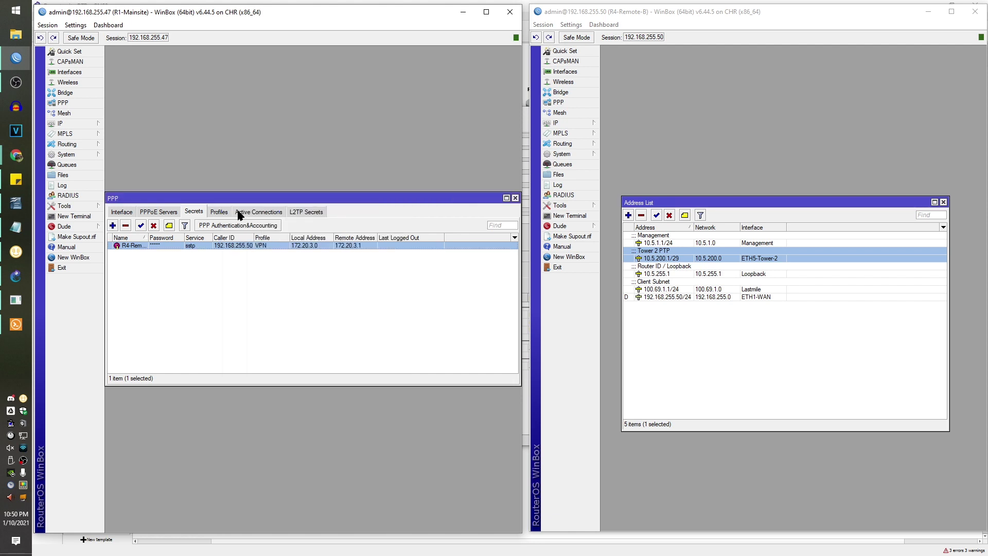
Step: View R1's active PPP connections, R4's PPP interface list, and R1's address list
left_click(267, 212)
left_click(567, 101)
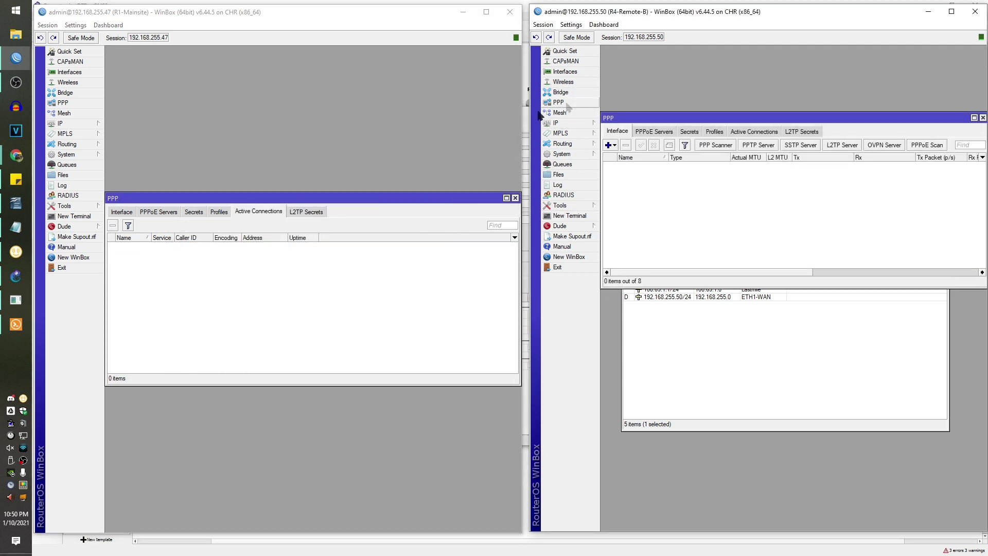
left_click(61, 123)
left_click(147, 146)
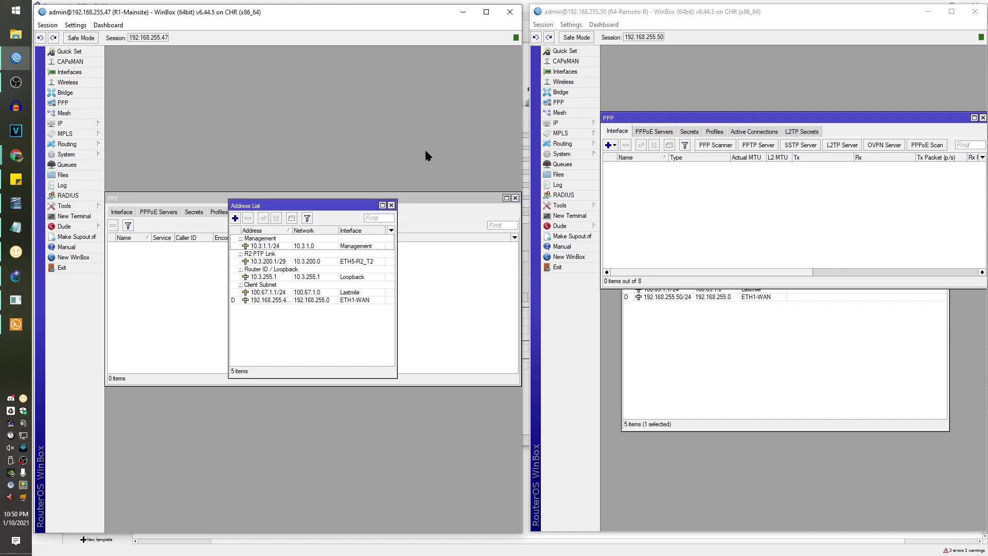
Step: Copy R1's WAN address 192.168.255.47 from its address entry
double_click(269, 300)
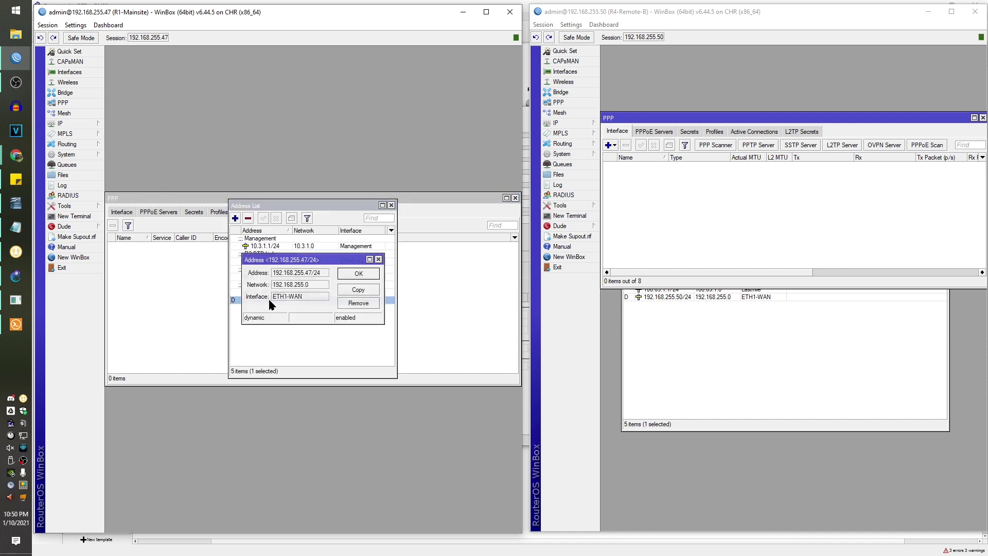
double_click(298, 273)
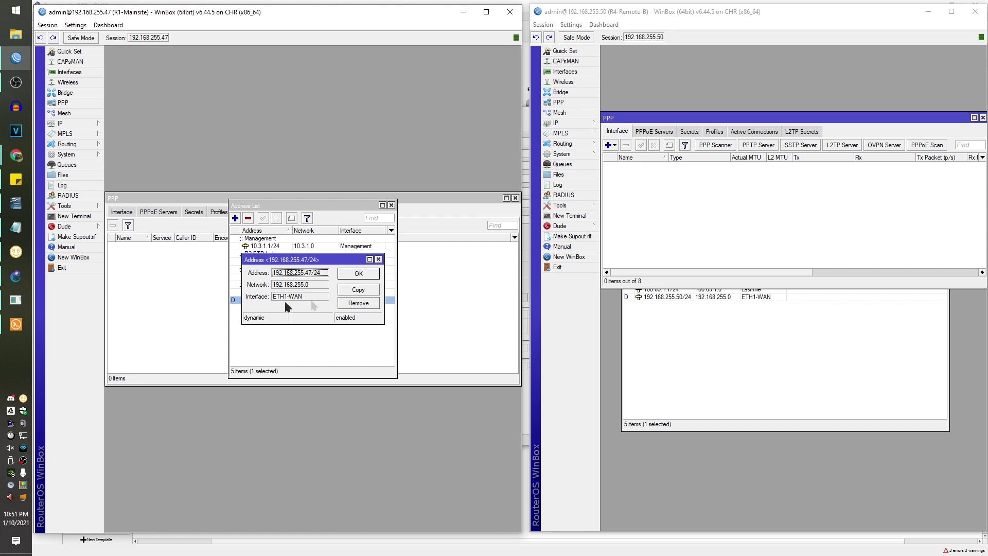
left_click(378, 259)
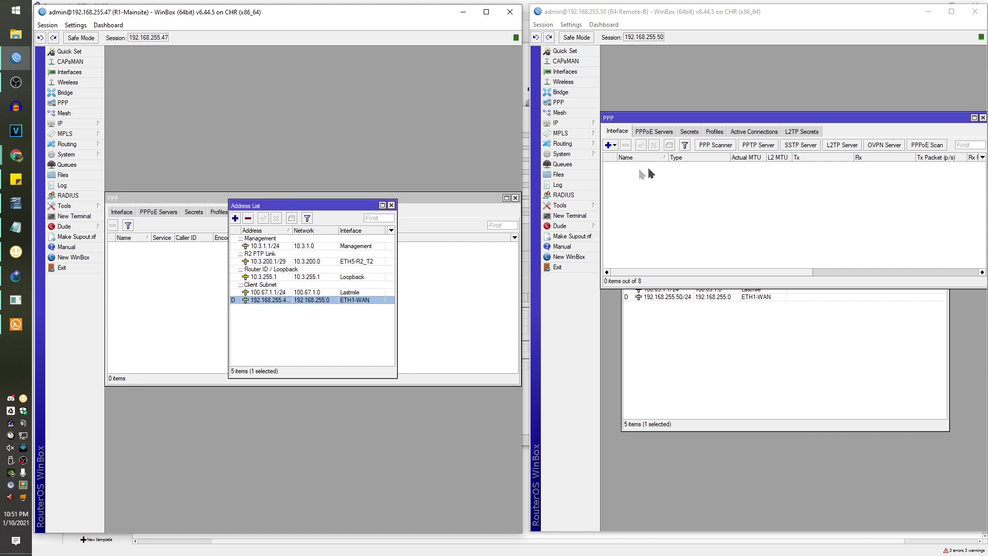
Step: On R4, add an SSTP client named R1-Mainsite dialing 192.168.255.47, with pap and chap disallowed
left_click(610, 145)
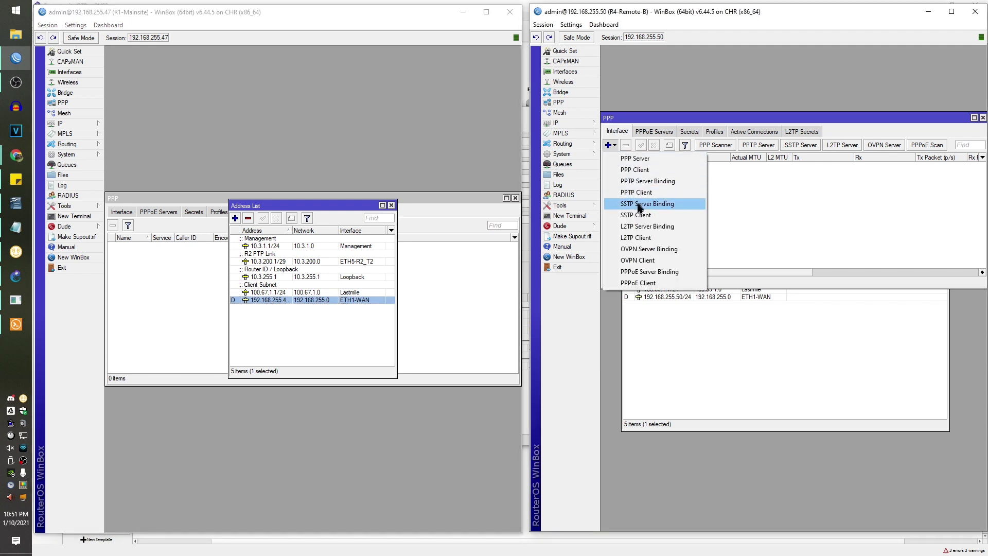
left_click(664, 215)
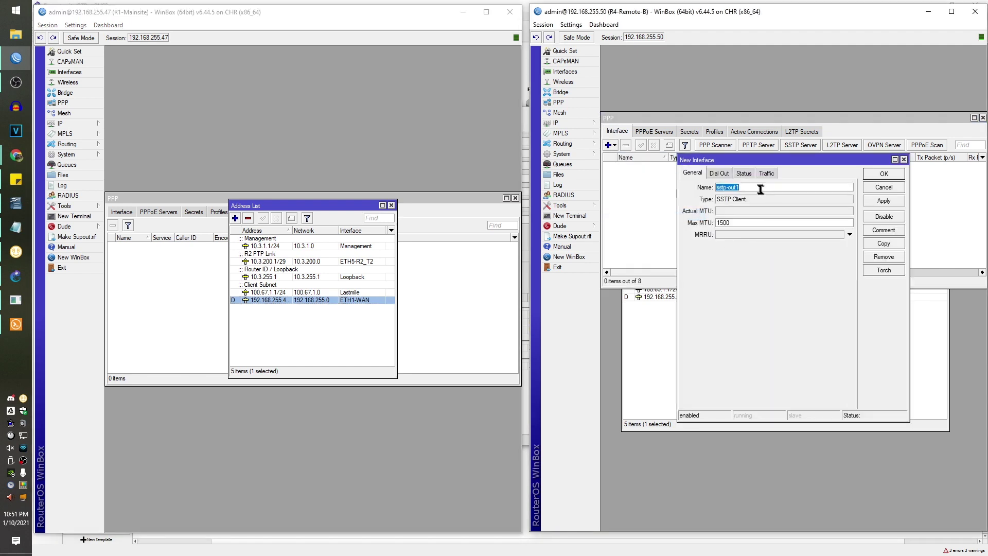
type("R1-Mainsite")
left_click(719, 173)
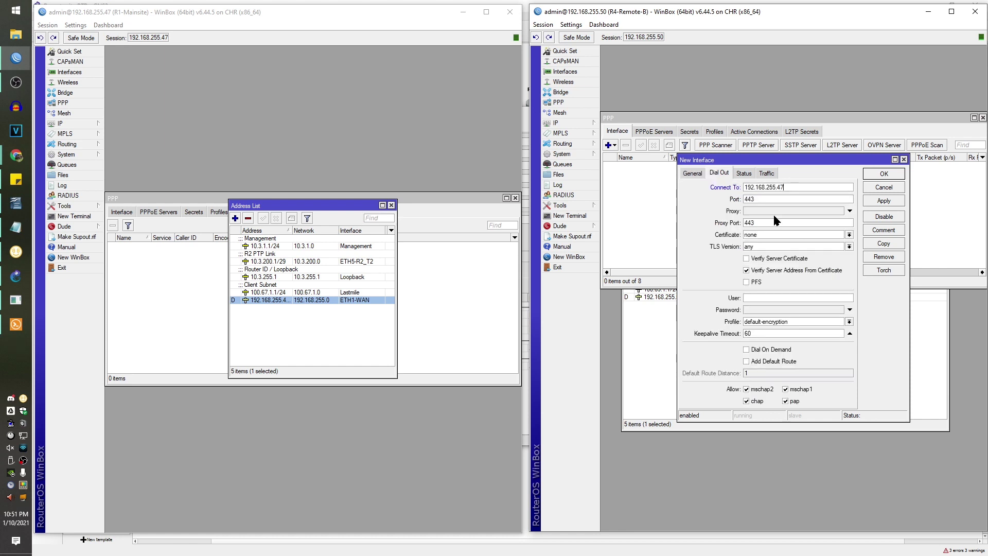
left_click(786, 404)
left_click(758, 403)
Step: Copy the secret name R4-Remote-B into R4's SSTP client User field
left_click(122, 247)
left_click(194, 212)
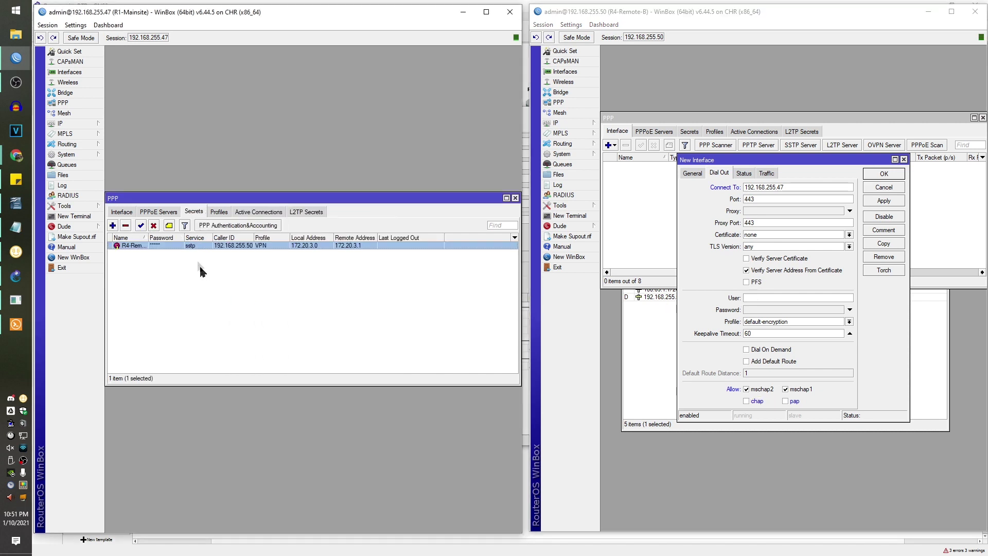
double_click(188, 249)
right_click(293, 221)
left_click(309, 241)
left_click(770, 297)
right_click(771, 297)
left_click(788, 330)
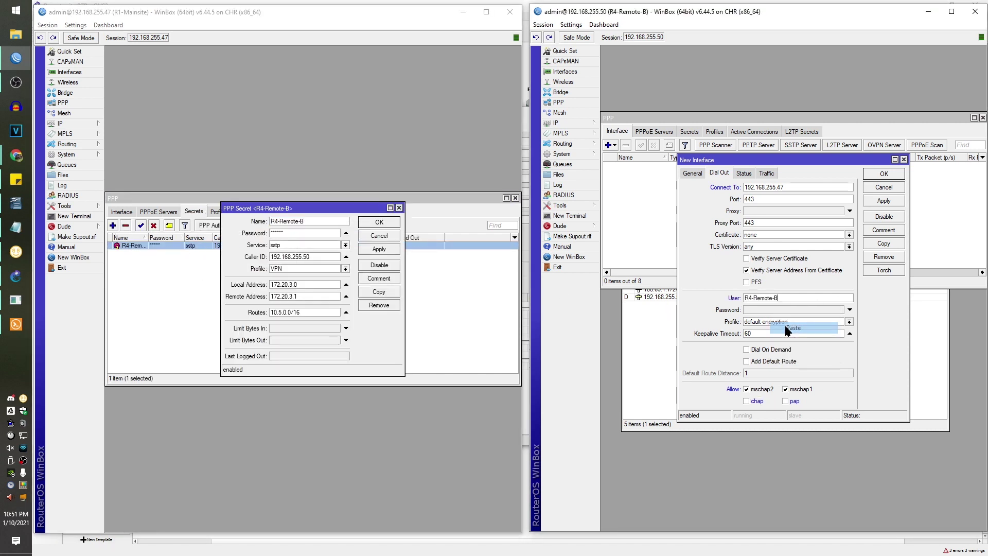
Step: Reveal the secret's password, paste it into R4's SSTP client Password, then hide passwords again
left_click(75, 25)
left_click(101, 48)
double_click(290, 233)
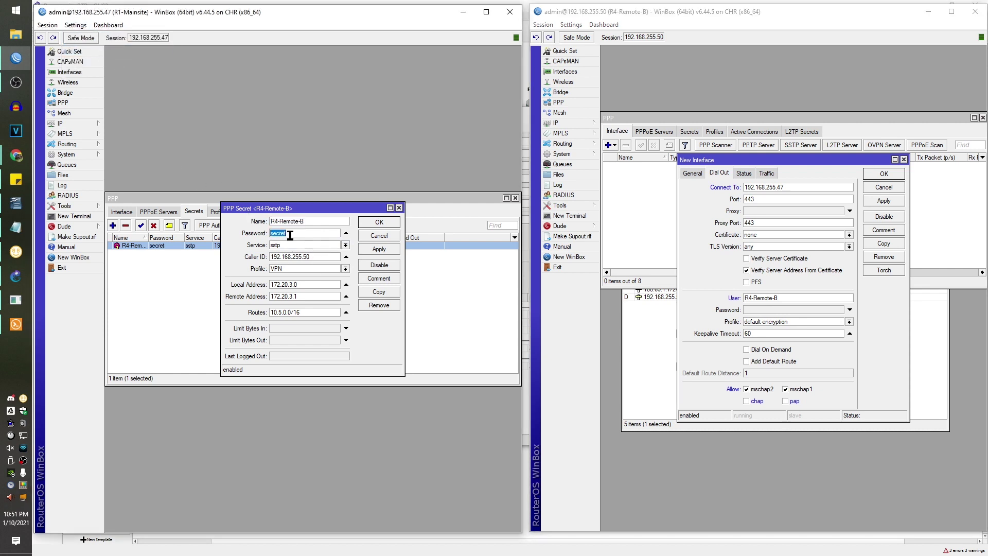
right_click(292, 235)
left_click(323, 253)
left_click(770, 309)
right_click(771, 310)
left_click(797, 338)
left_click(76, 25)
left_click(98, 49)
left_click(387, 231)
Step: Untick pap and chap on R1's SSTP server and save it
left_click(122, 211)
left_click(307, 225)
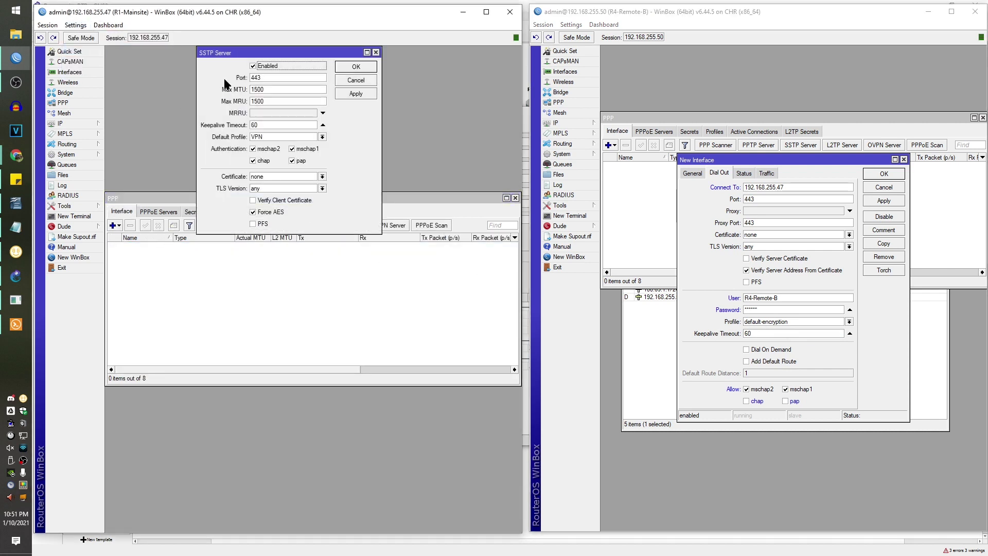
left_click(292, 160)
left_click(253, 161)
left_click(356, 67)
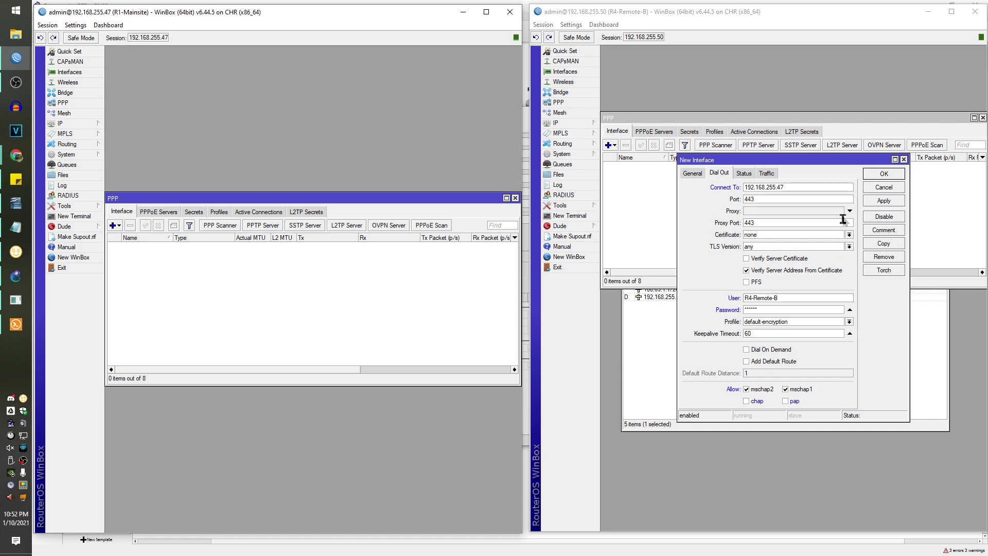
Step: Connect R4's SSTP client and select the new sstp interface on R1-Mainsite
left_click(881, 200)
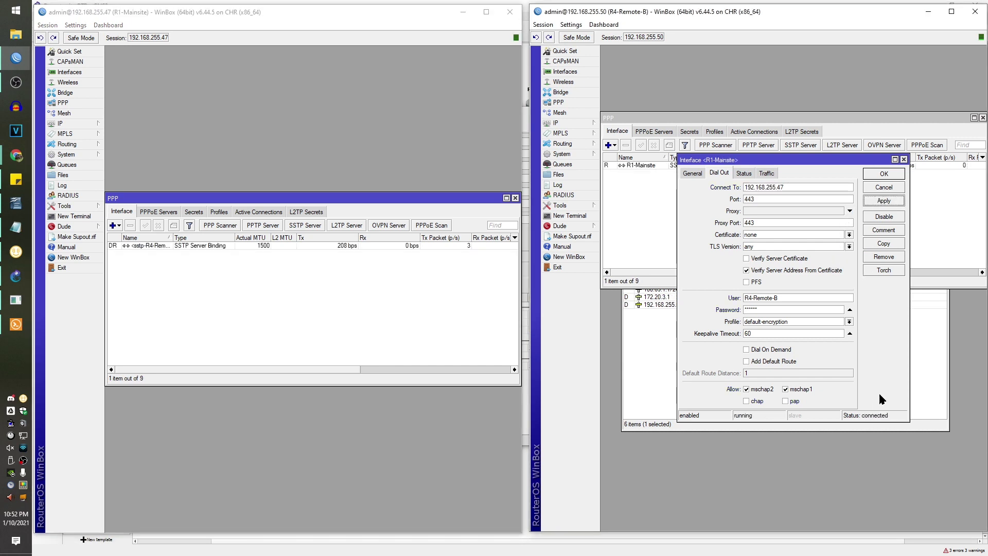
left_click(207, 253)
left_click(207, 246)
Step: In R1's route list, select the 10.5.0.0/16 route learned via sstp-R4-Remote-B
left_click(61, 123)
left_click(136, 280)
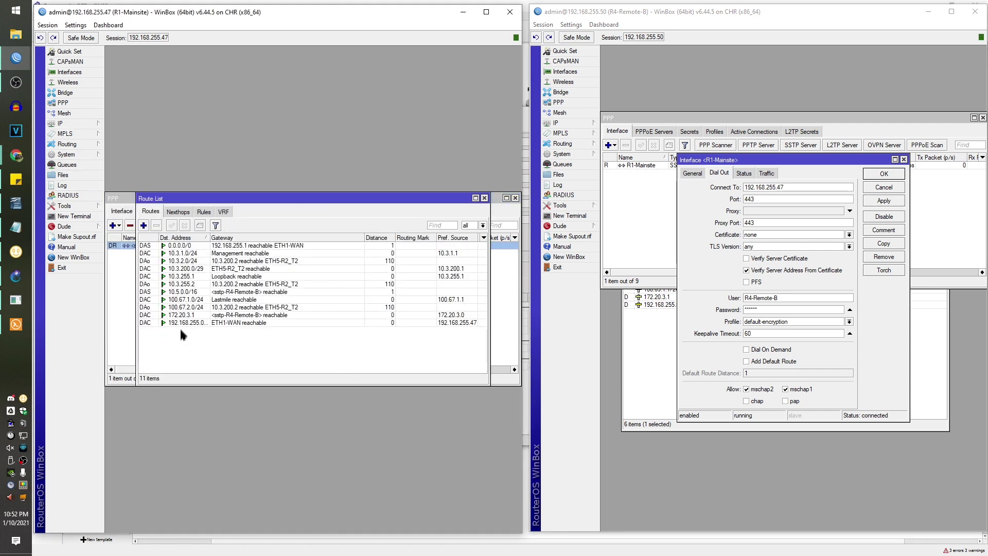
left_click(194, 292)
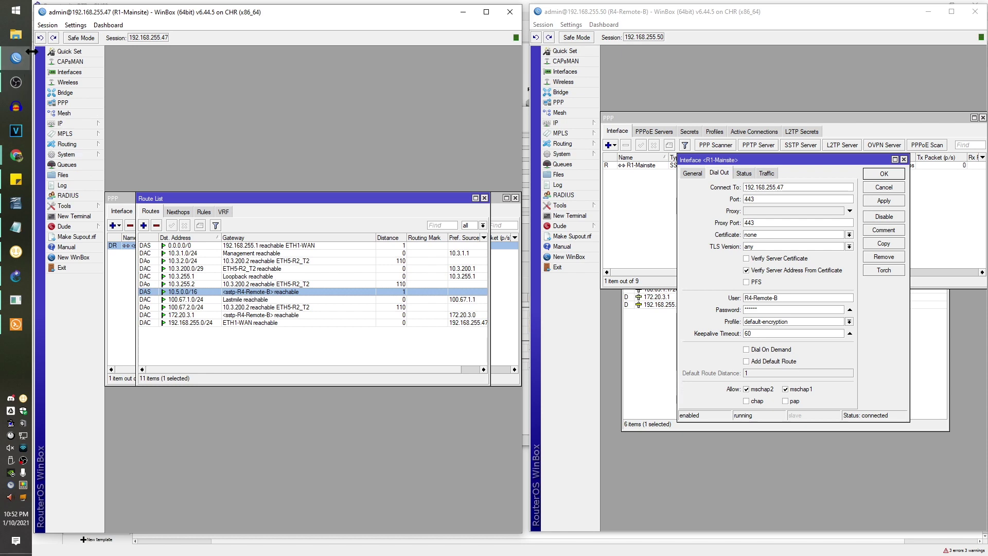
Step: Open a session to R2-Tower2 using R1-Mainsite as the RoMON agent
left_click(66, 257)
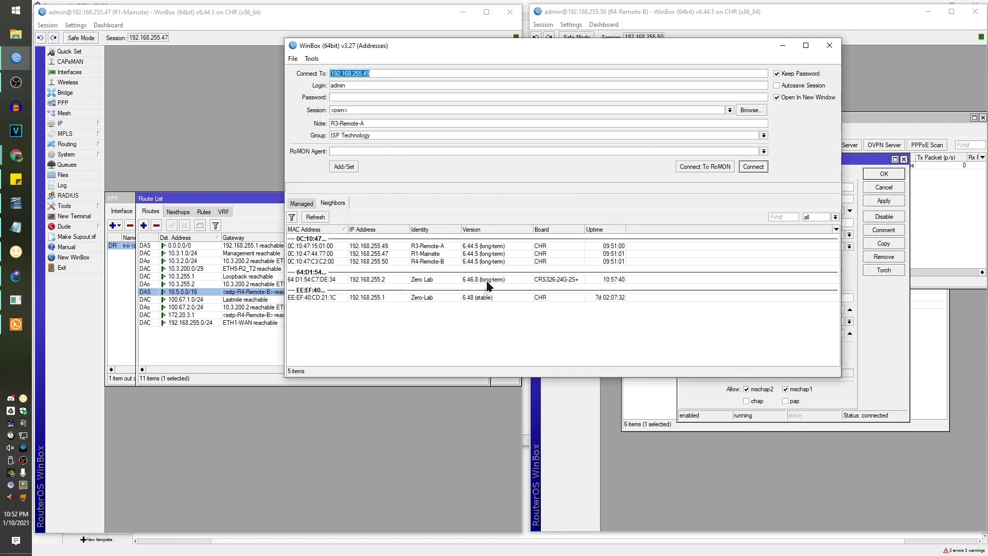
left_click(406, 254)
left_click(701, 167)
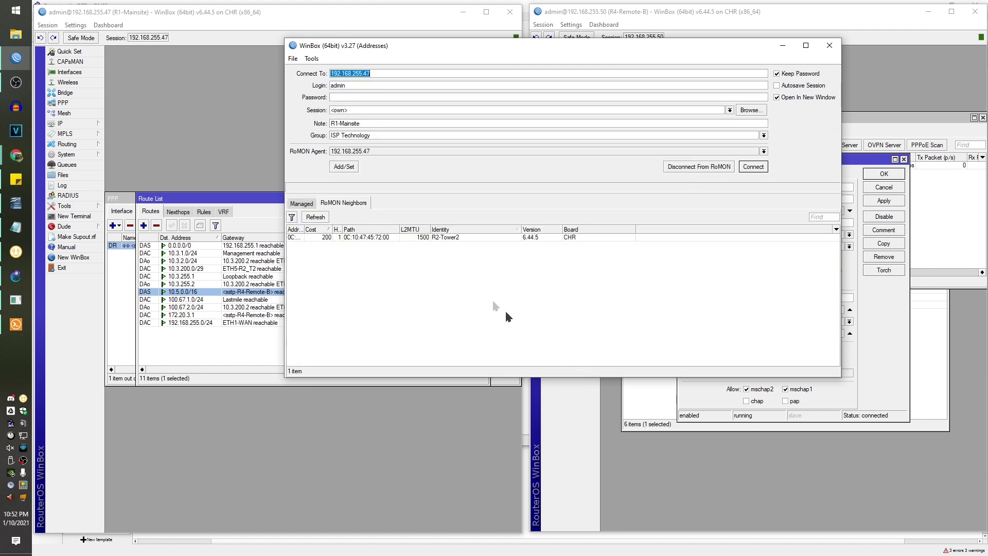
left_click(457, 237)
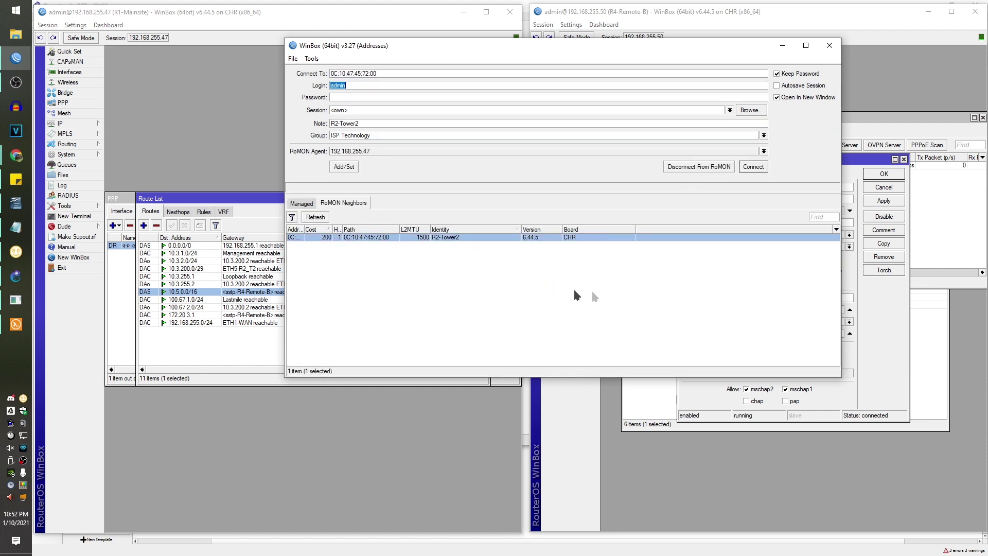
left_click(753, 166)
Step: Check R2-Tower2's 10.5.0.0/16 route, then close its route list, session and the launcher
left_click(317, 157)
left_click(370, 312)
left_click(412, 190)
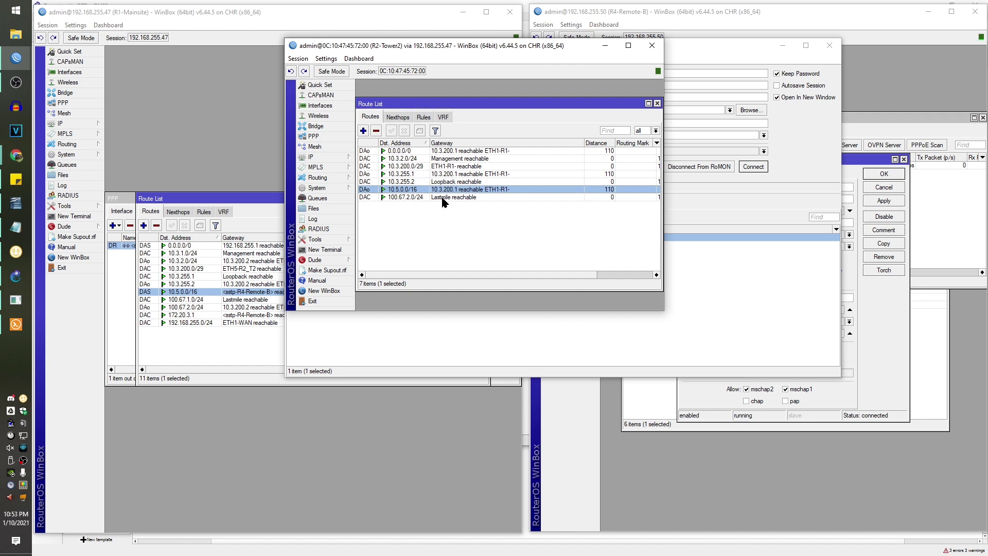
left_click(657, 103)
left_click(652, 45)
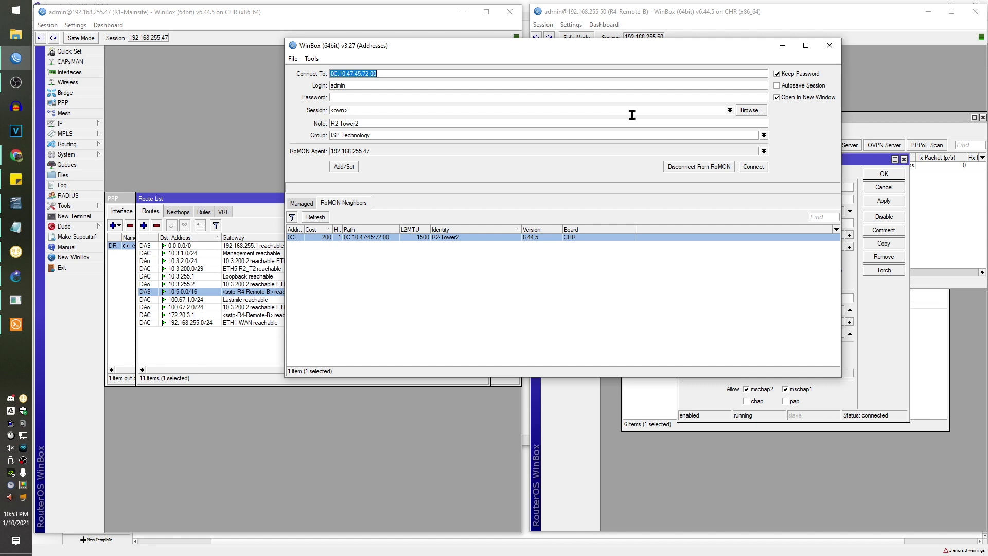
left_click(783, 46)
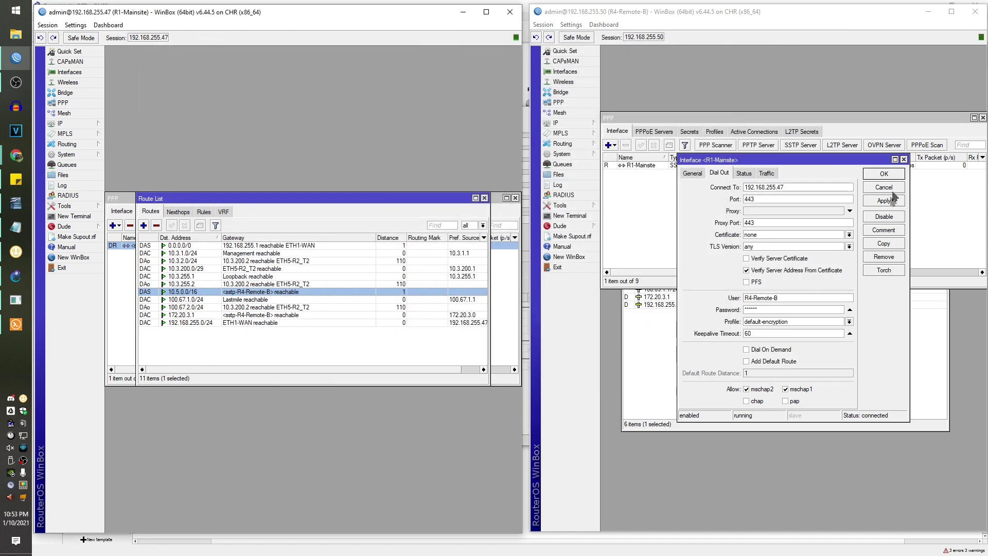
Step: Close R4's R1-Mainsite dial-out settings, check the 100.69.1.1/24 address, then switch to R1-Mainsite
left_click(884, 174)
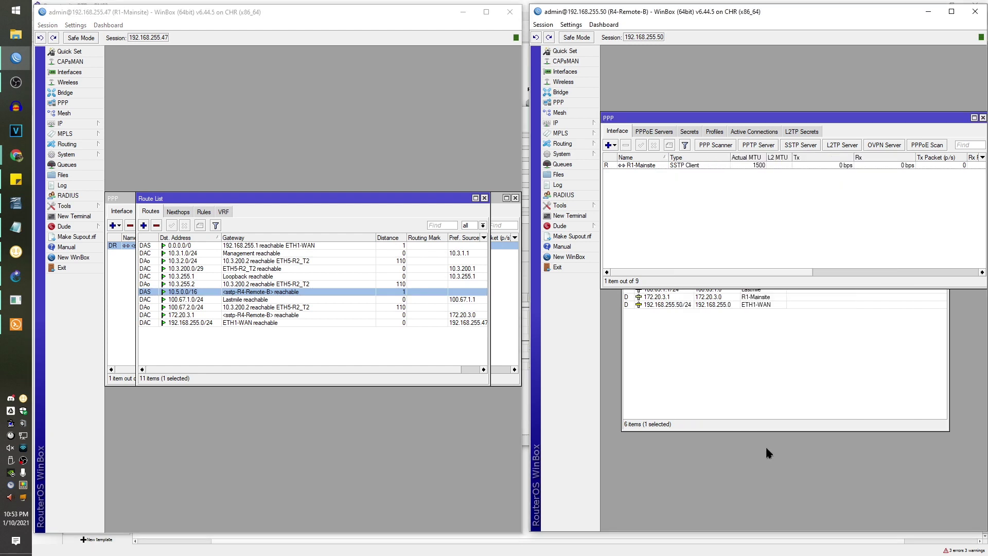
left_click(762, 360)
left_click(692, 289)
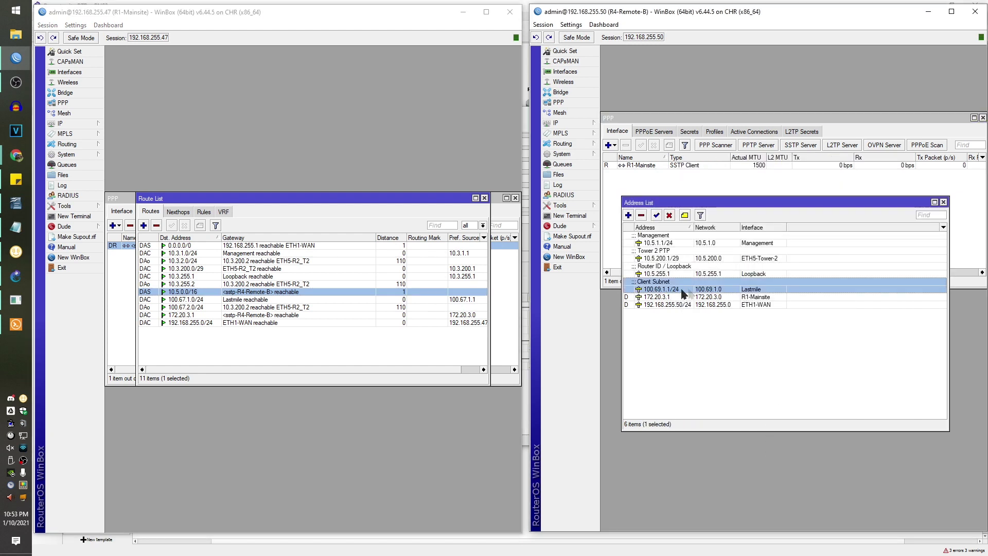
mouse_move(678, 288)
left_click(160, 254)
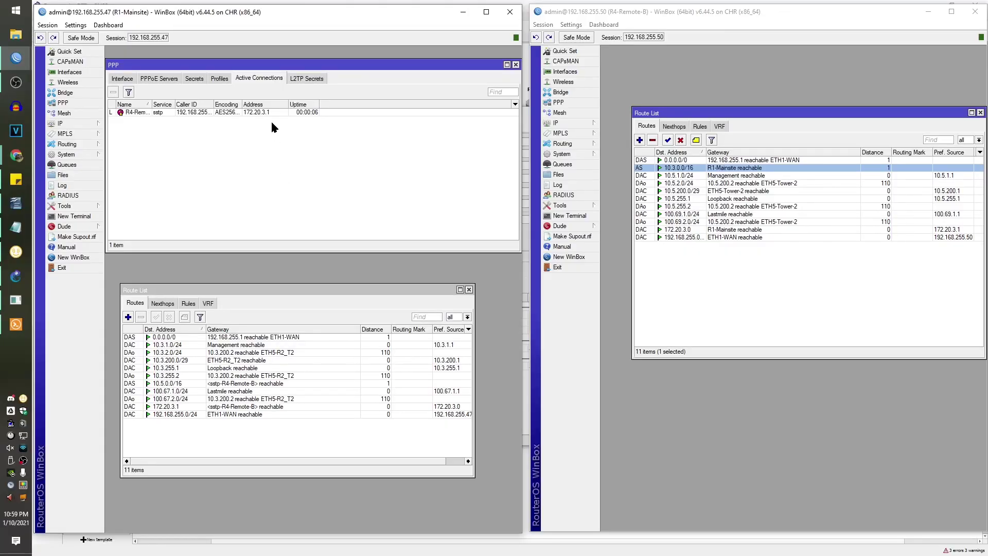
Step: Inspect the details of R1's active R4-Remote-B sstp connection
left_click(265, 112)
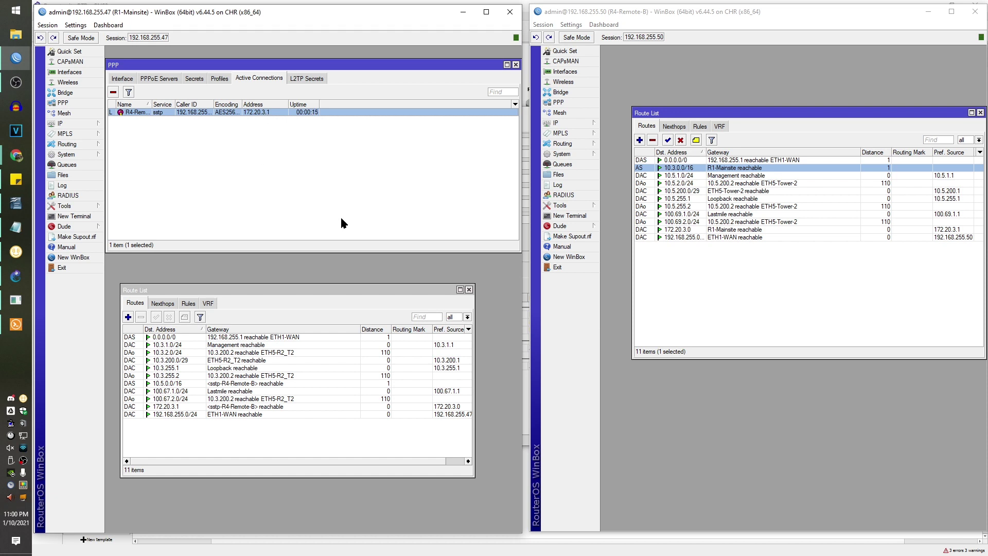
double_click(248, 113)
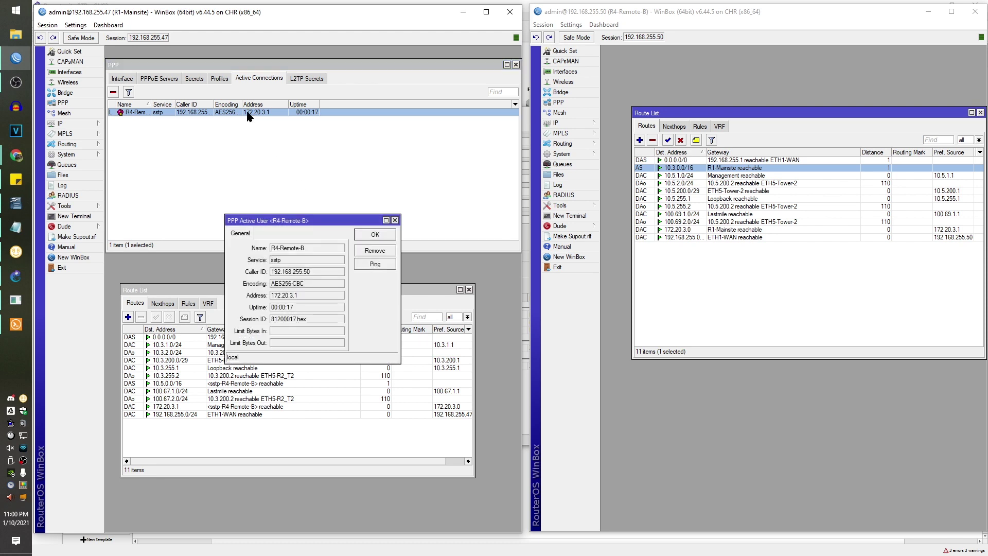
left_click(395, 220)
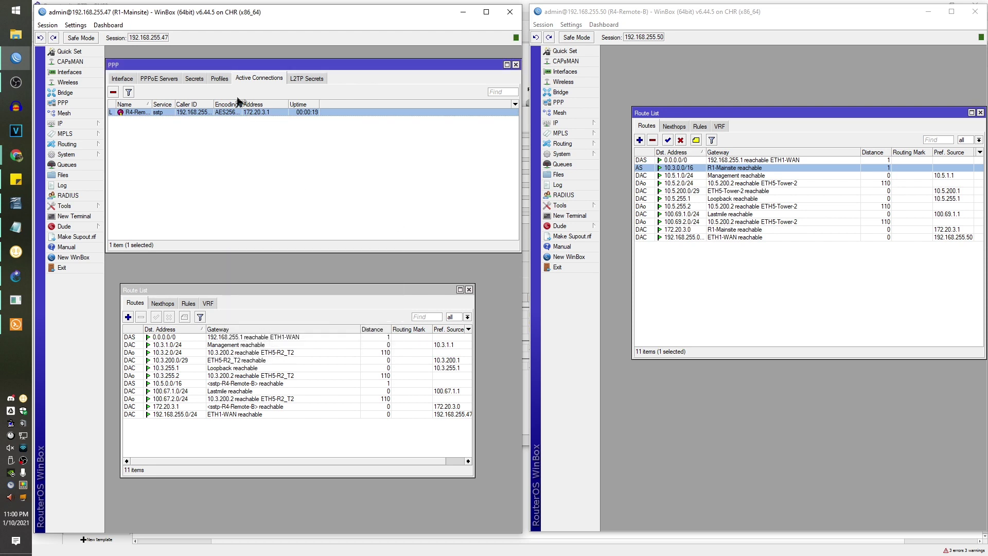
Step: Review the R4-Remote-B PPP secret's Routes value 10.5.0.0/16, then close it unchanged
left_click(198, 79)
double_click(196, 113)
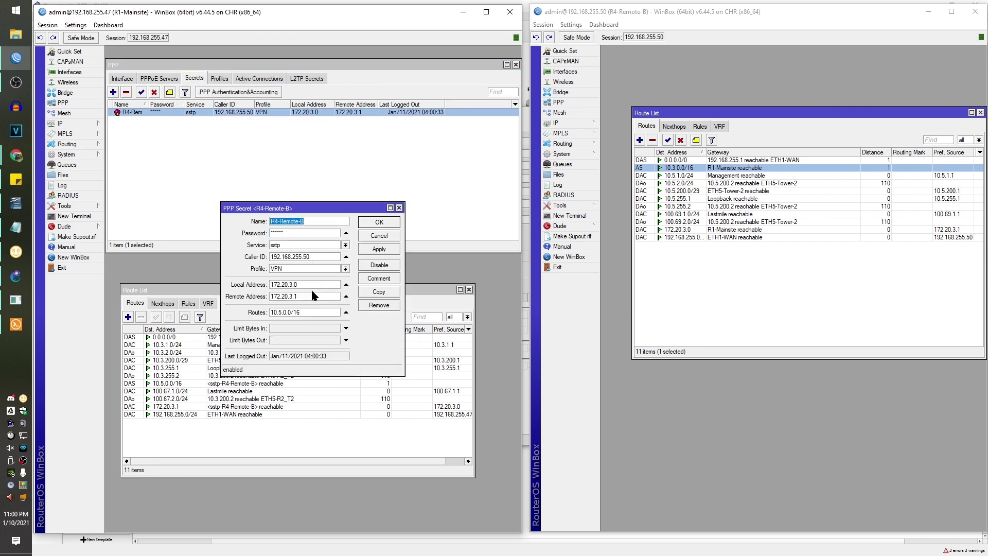
left_click(308, 313)
left_click(678, 214)
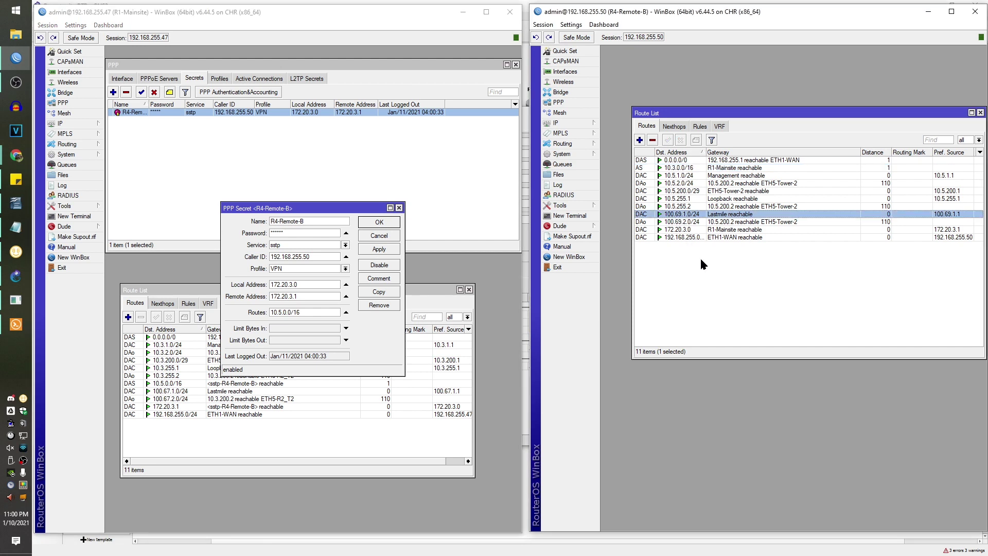
left_click(224, 346)
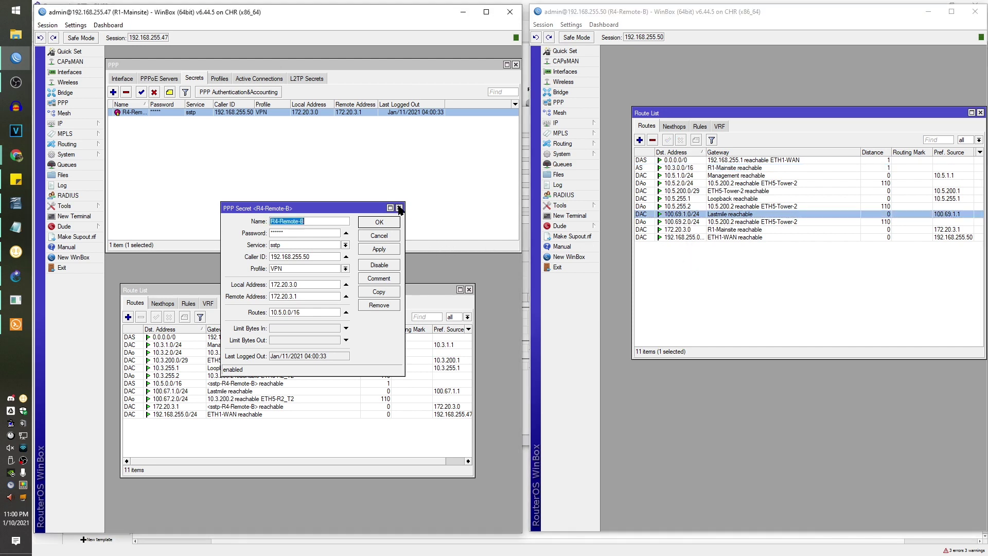
key("Escape")
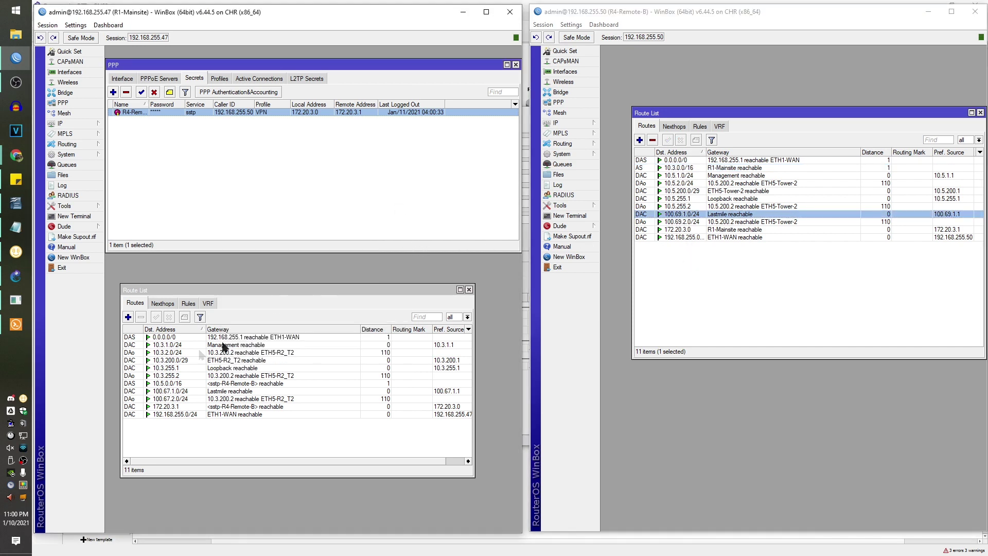
Step: Start a new route to 100.69.0.0/16 and copy tunnel address 172.20.3.1 from the active connection
left_click(128, 316)
type("100.69.0.0/16")
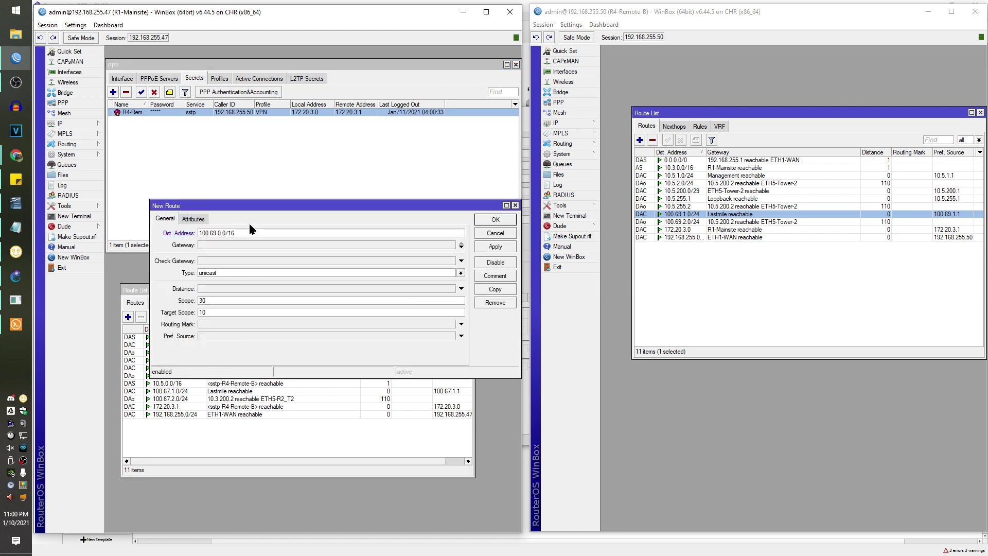
left_click(254, 79)
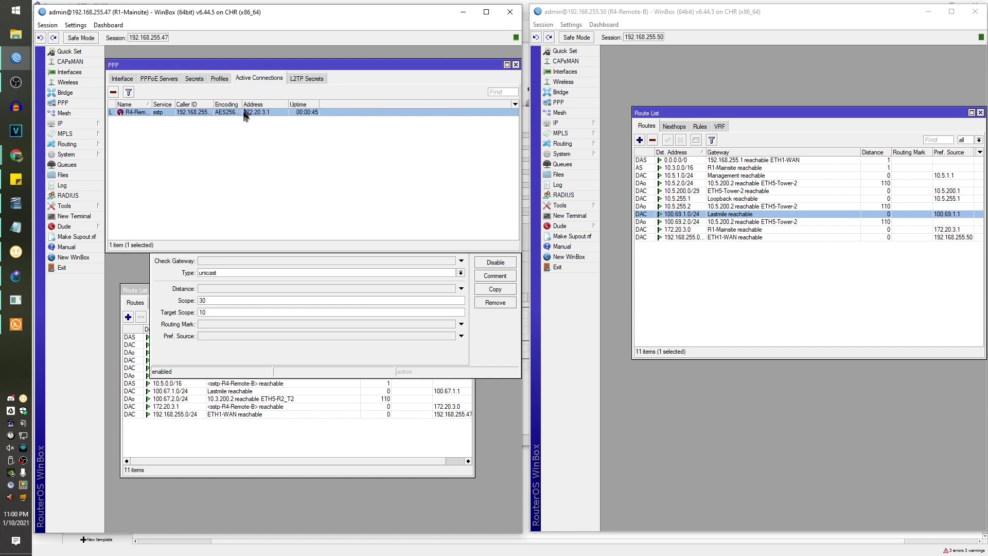
double_click(245, 113)
left_click(301, 296)
double_click(301, 298)
right_click(301, 297)
left_click(315, 303)
left_click(375, 234)
Step: Paste 172.20.3.1 as the new route's gateway and apply it
left_click(183, 272)
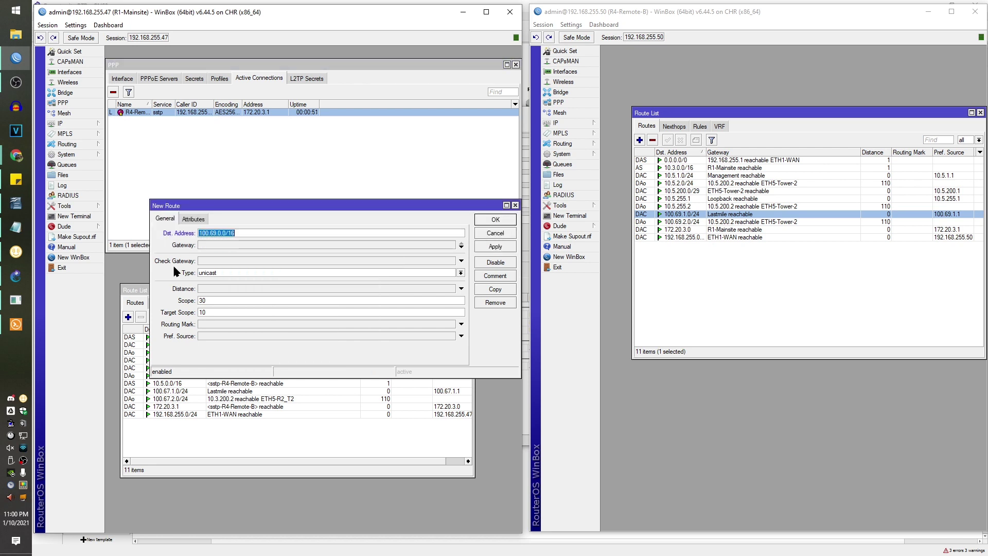
left_click(217, 245)
right_click(217, 245)
left_click(239, 272)
left_click(496, 246)
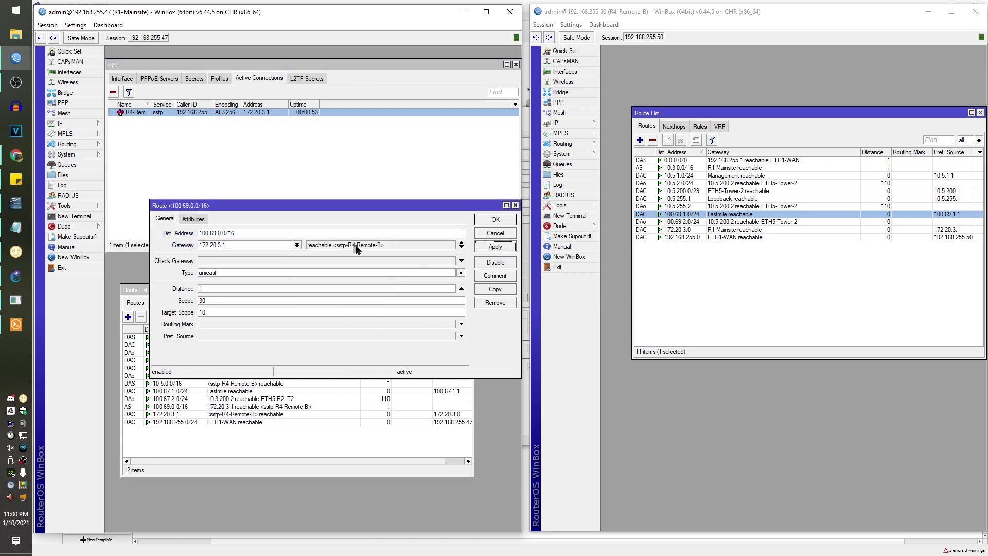
Step: Ping 100.69.1.1 from R1-Mainsite to confirm it answers
left_click(64, 206)
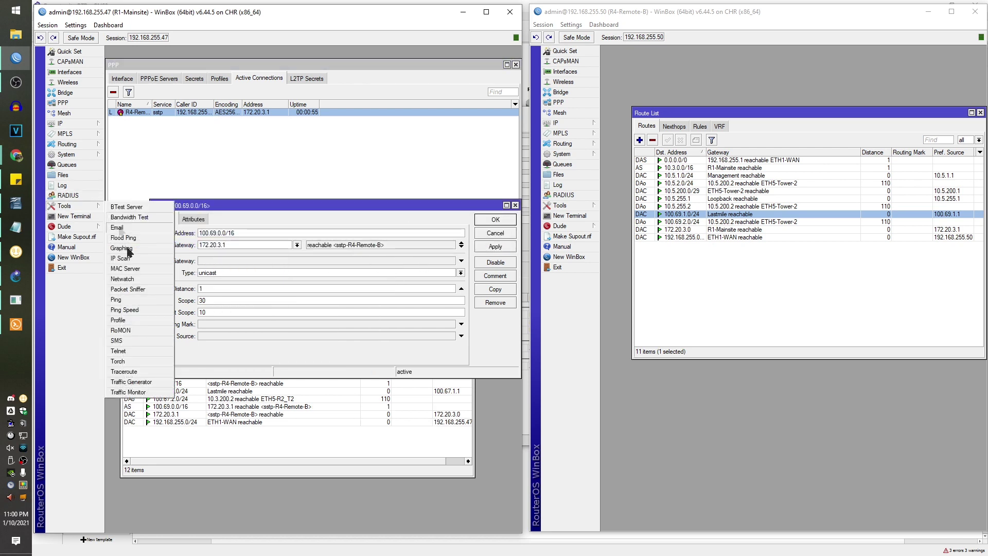
left_click(129, 299)
type("100.69.1.1")
key("Return")
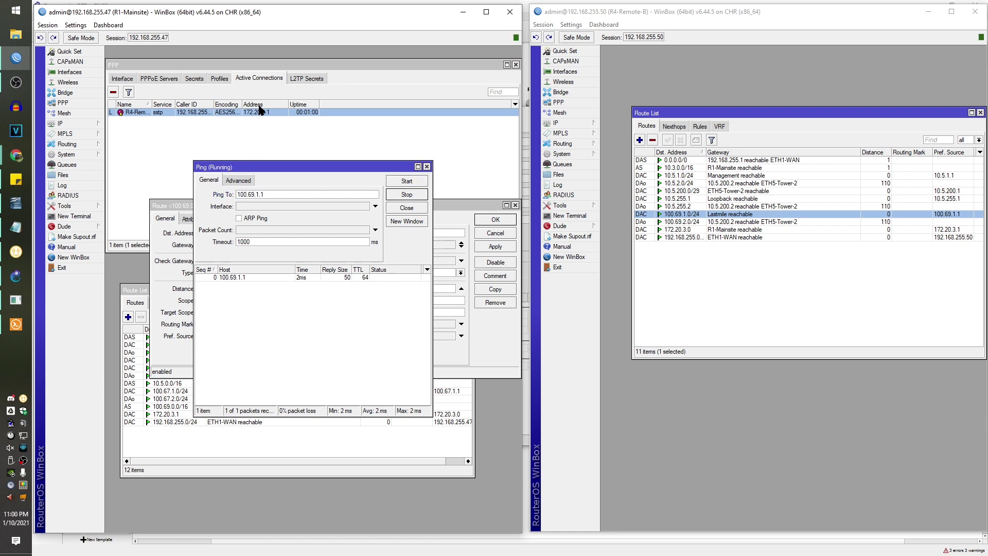
left_click(427, 167)
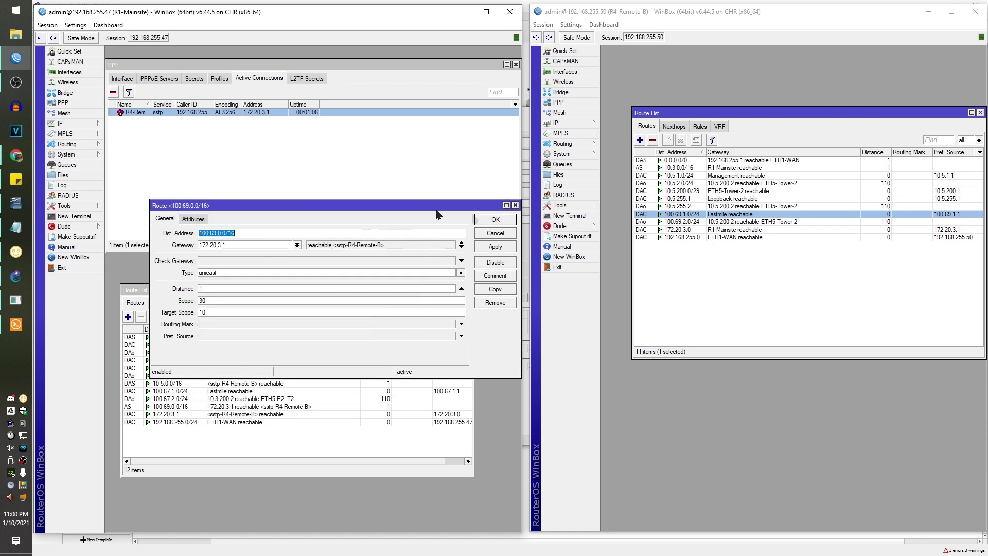
Step: Drop the active R4-Remote-B connection and recheck the 100.69.0.0/16 route
left_click(495, 220)
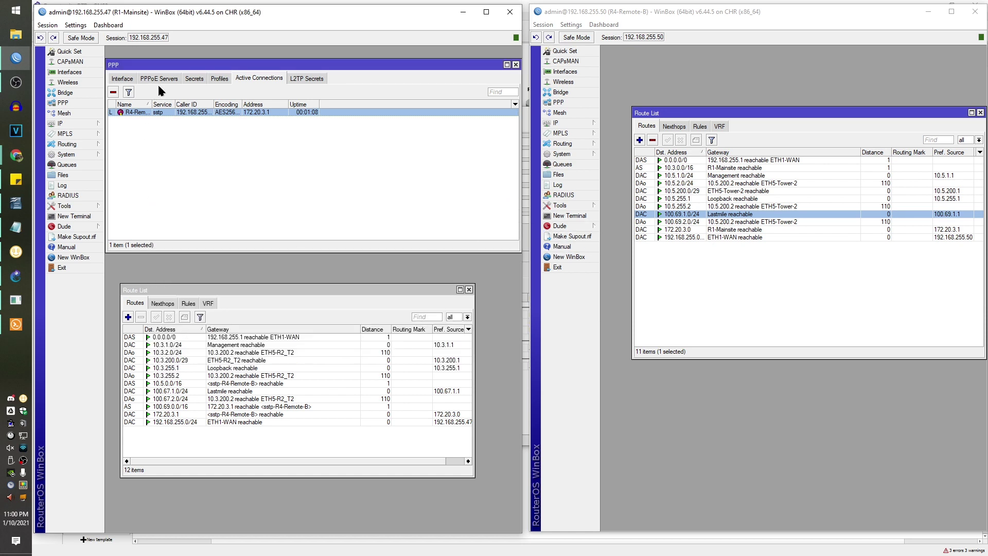
left_click(113, 93)
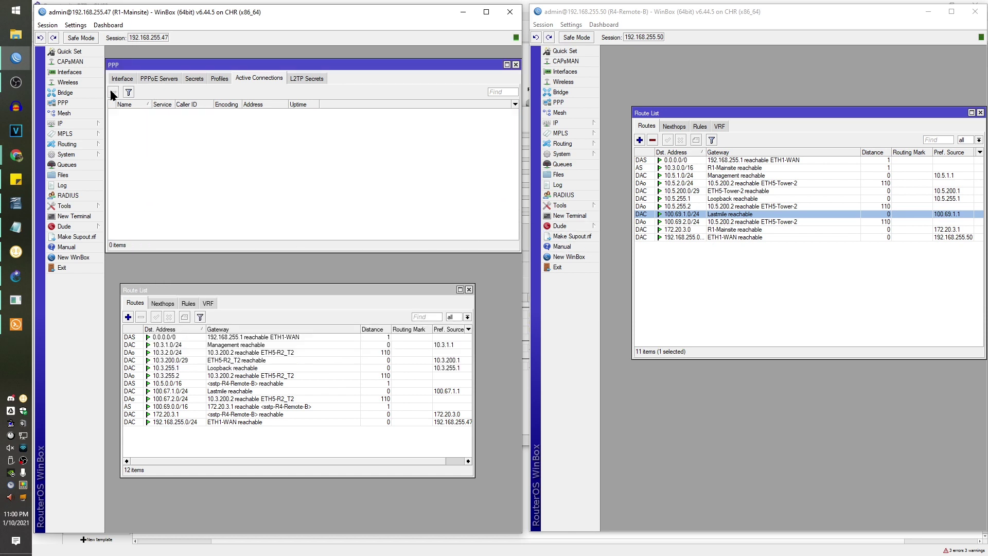
left_click(172, 408)
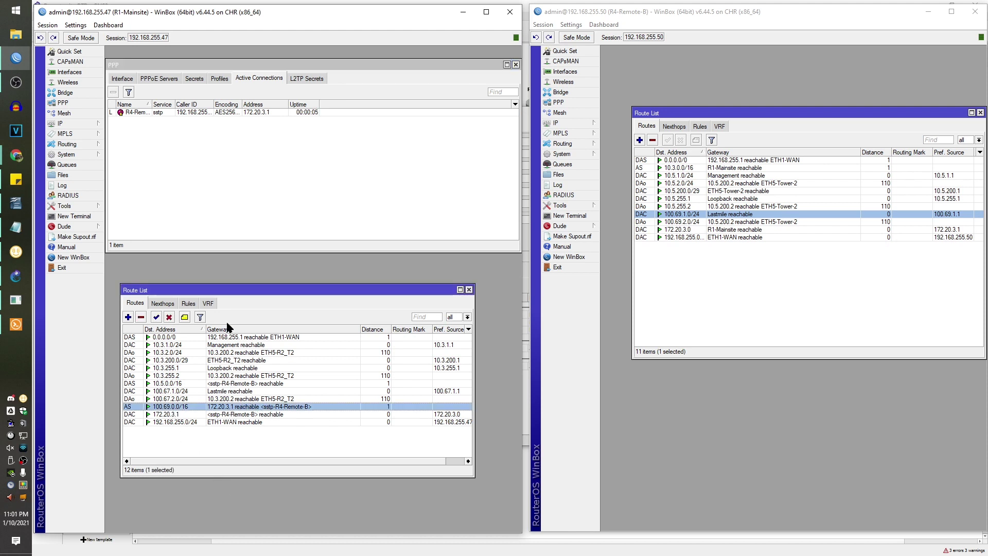
Step: Review the R4-Remote-B secret's local and remote 172.20.3.1 addresses, then close it
left_click(195, 78)
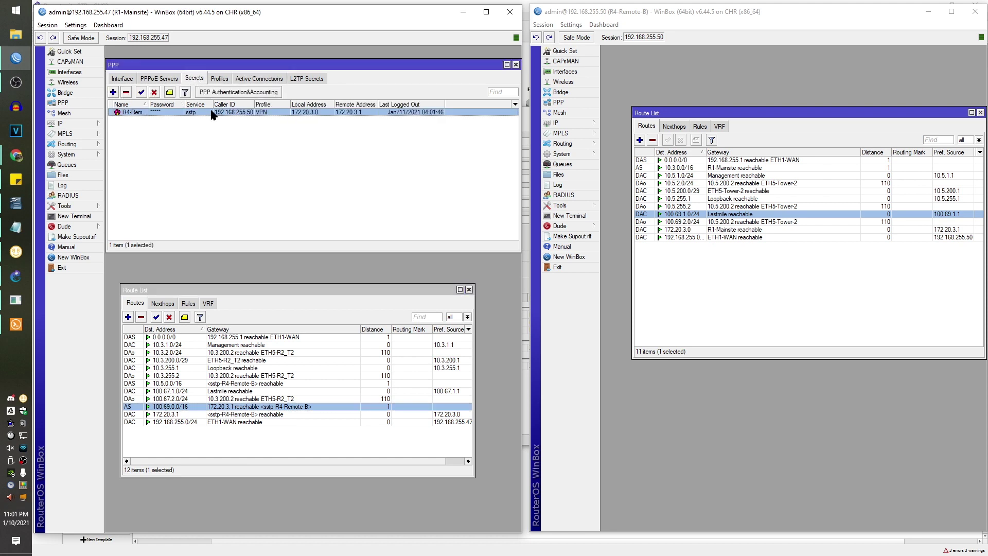
double_click(213, 113)
left_click(305, 284)
left_click(309, 297)
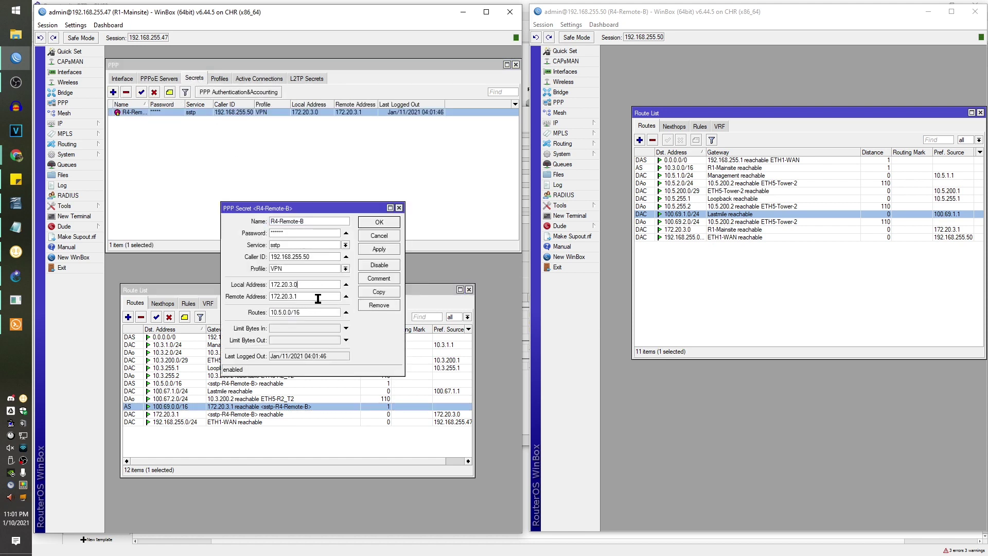
double_click(305, 222)
left_click(400, 209)
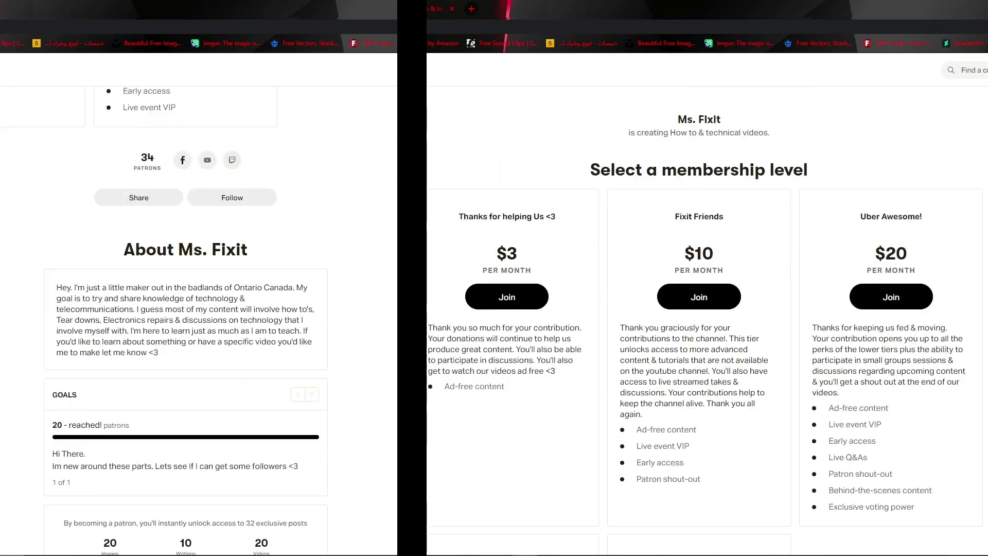
Step: Scroll the Patreon page past the membership tiers to the patron-locked recent posts
scroll(717, 296, "down", 15)
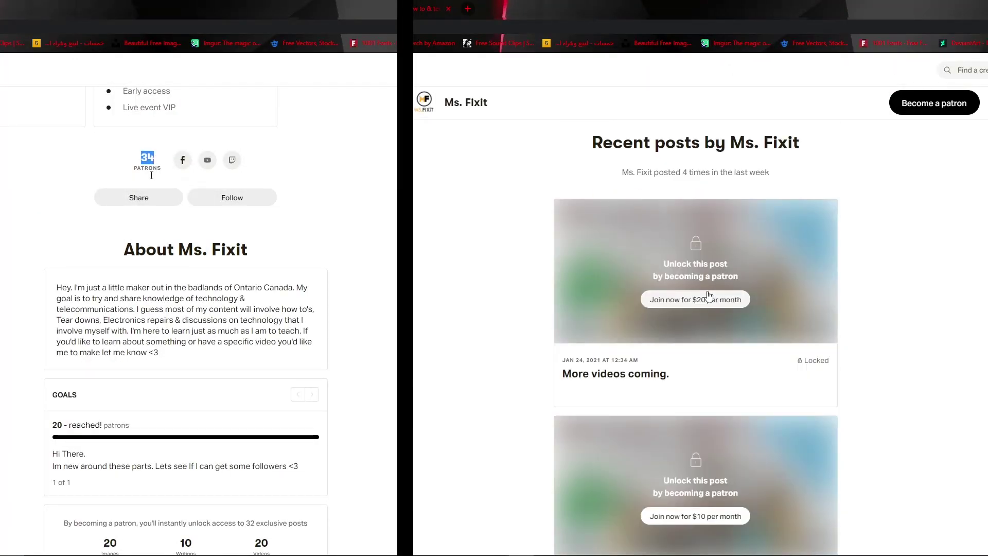
scroll(579, 291, "down", 15)
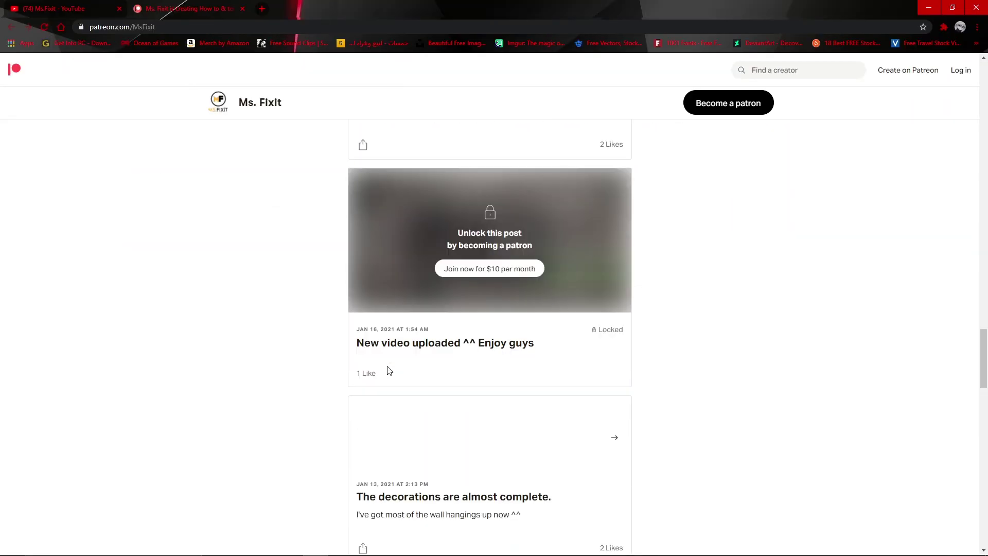
scroll(388, 366, "down", 10)
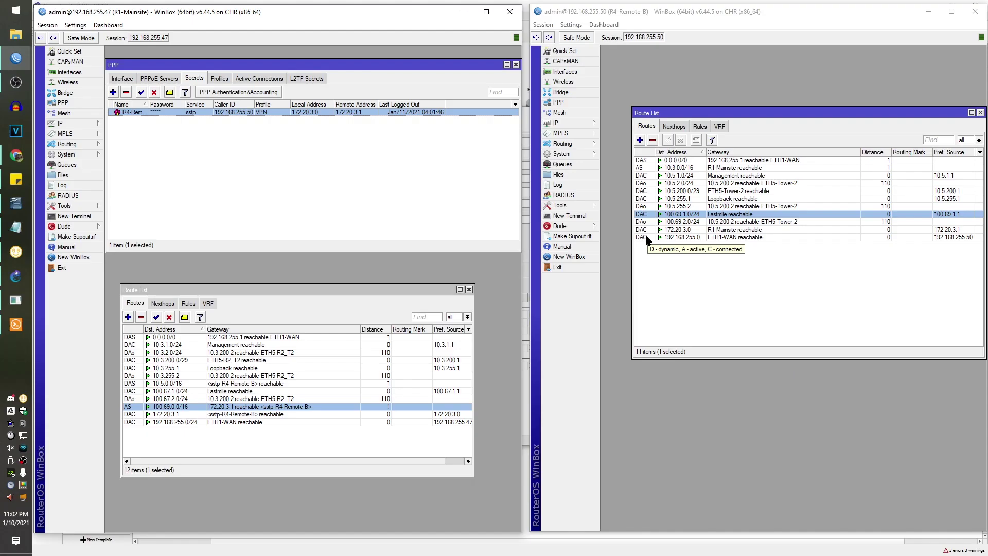